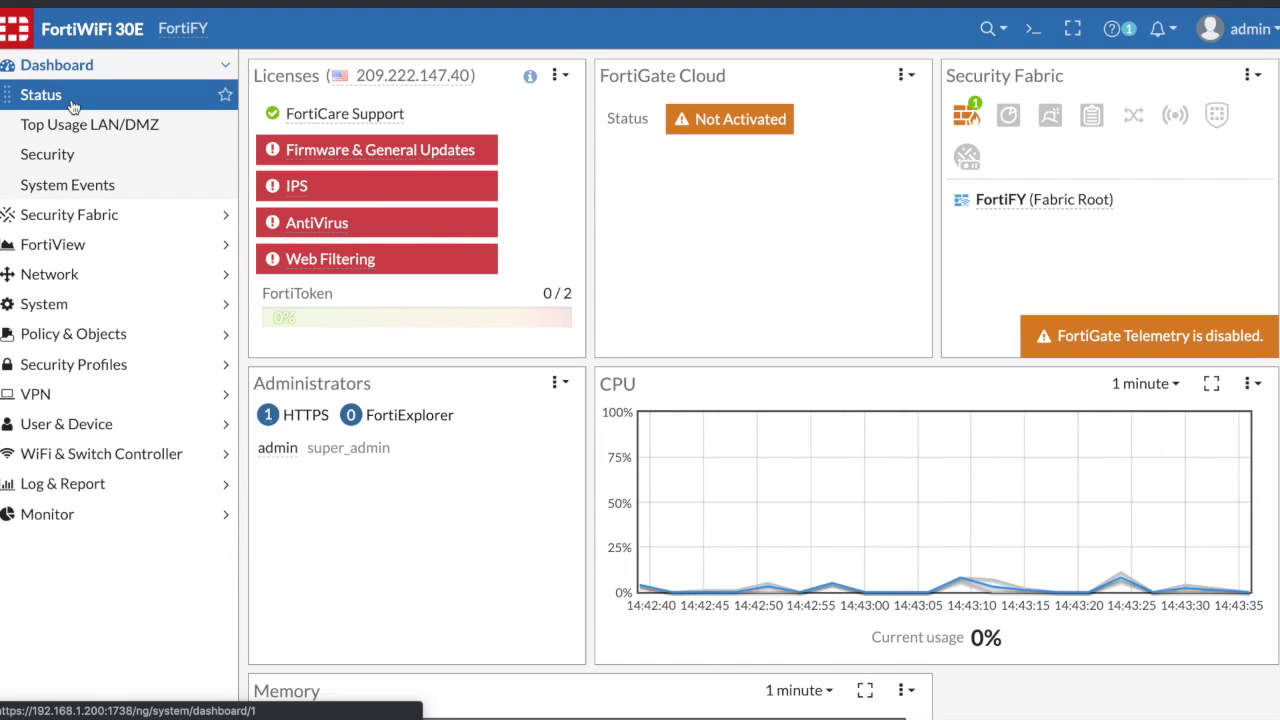
# - Expand the User & Device section in the FortiGate sidebar
pyautogui.click(68, 423)
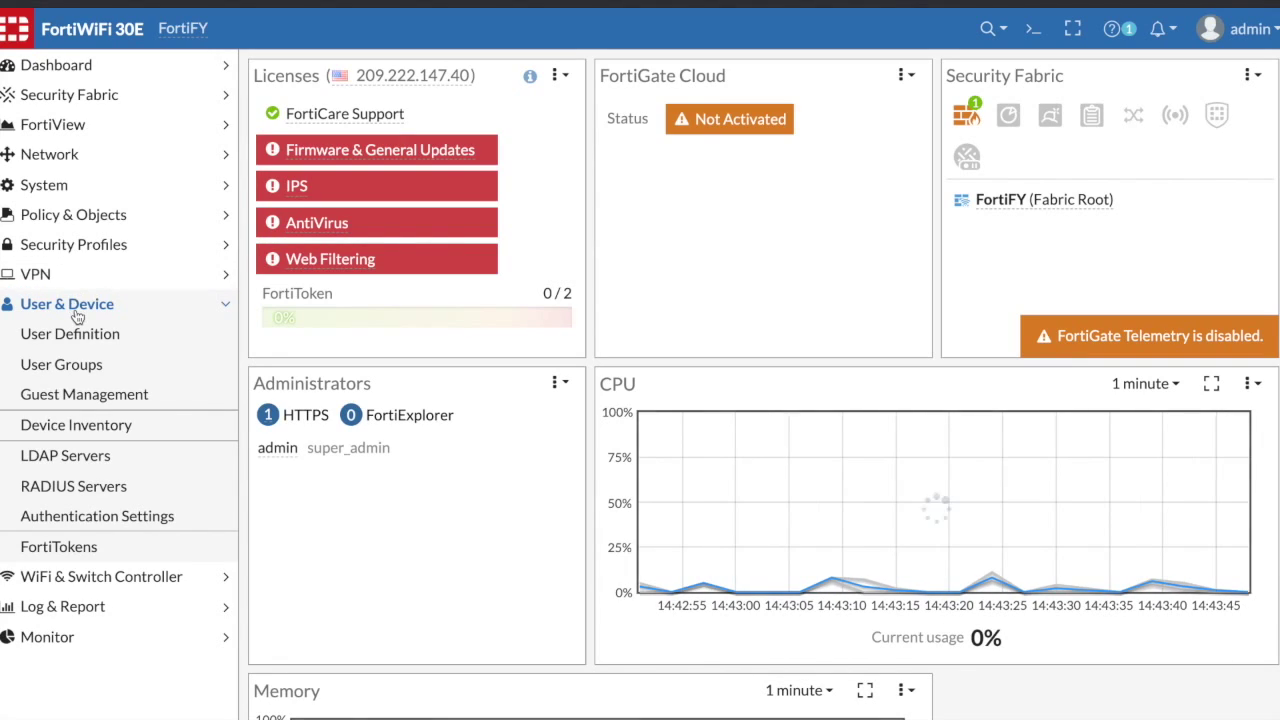
# - Add local user windowsvpn to the WindowsNativeVPN user group and save
pyautogui.click(82, 345)
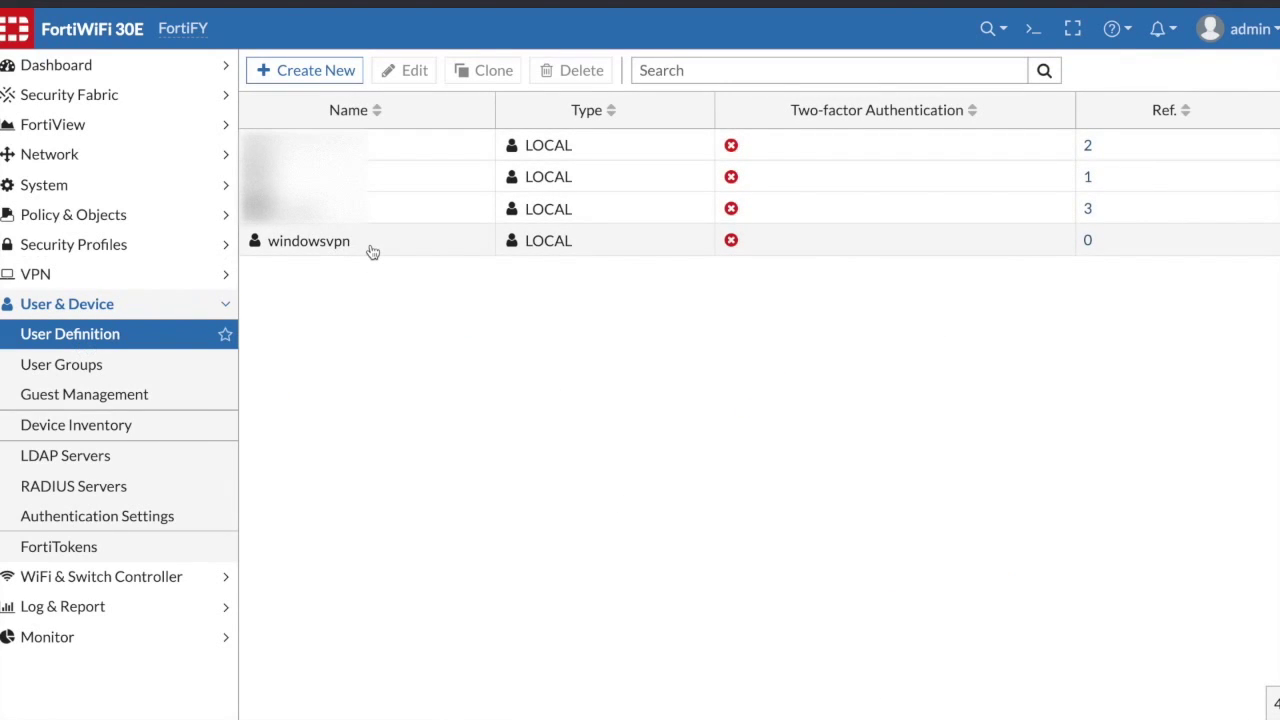
pyautogui.doubleClick(372, 248)
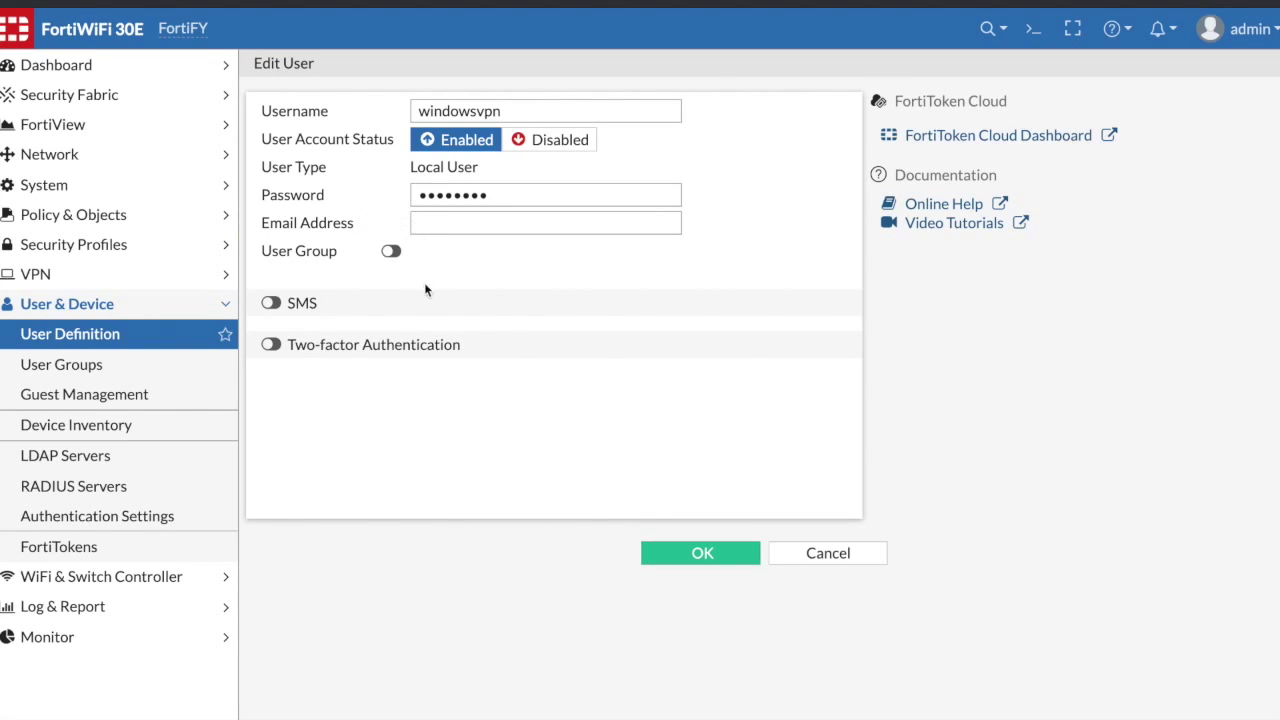
pyautogui.click(390, 251)
pyautogui.click(506, 257)
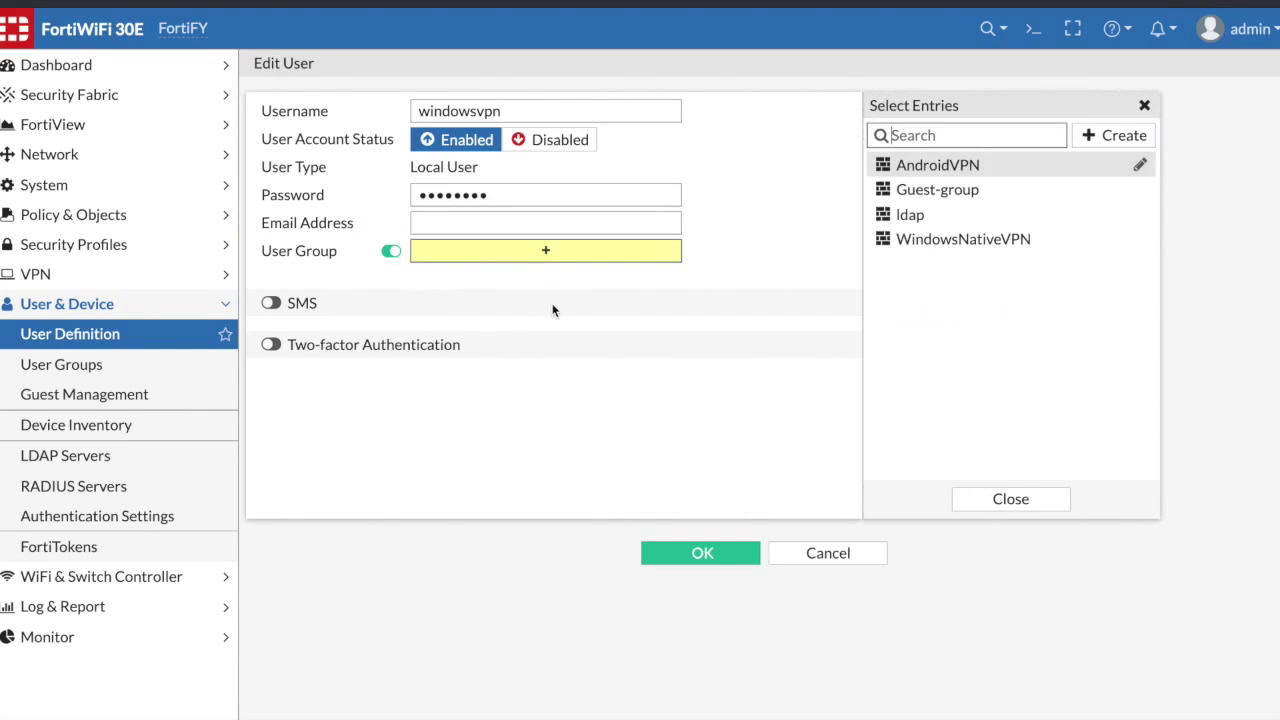
pyautogui.click(957, 249)
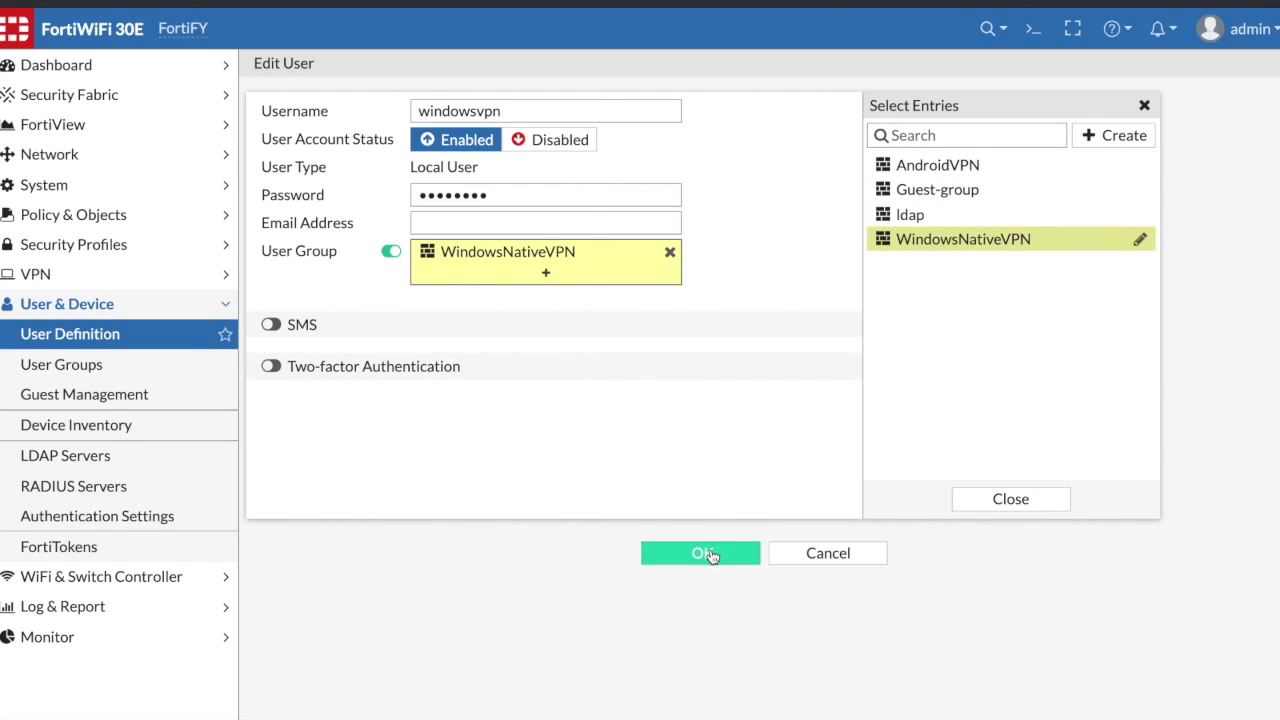
pyautogui.click(706, 554)
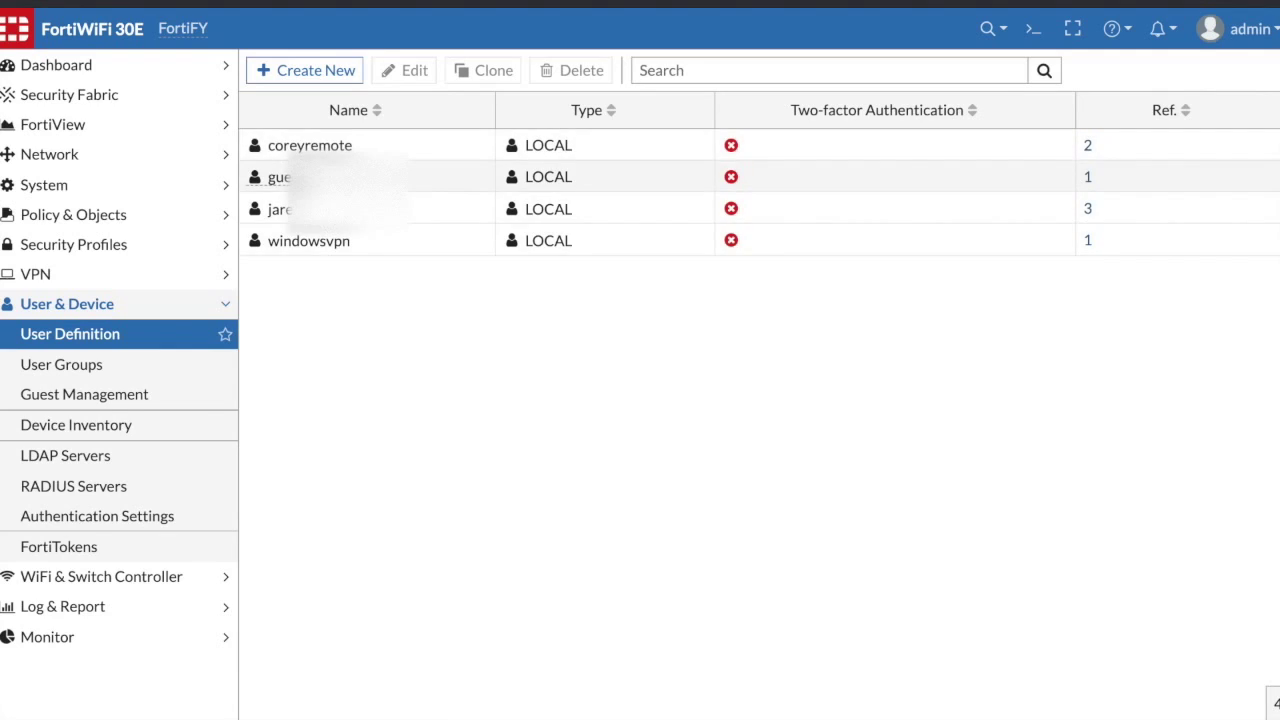
pyautogui.moveTo(278, 177)
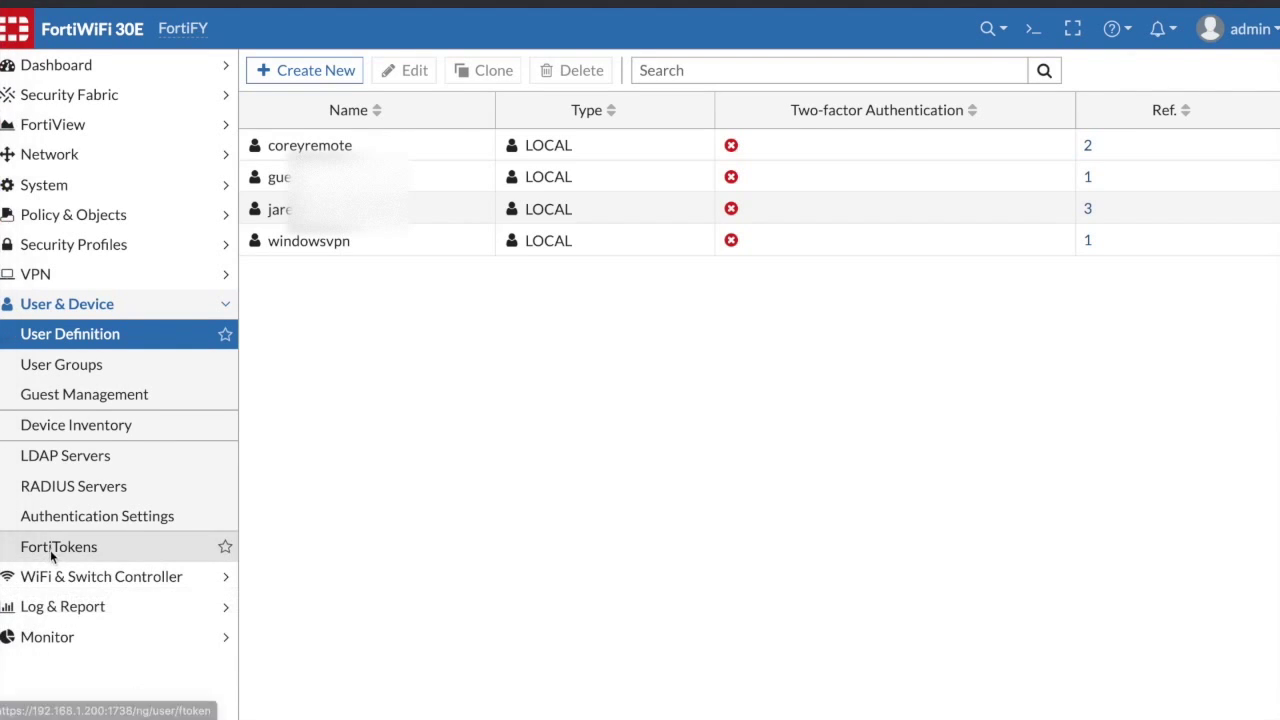
pyautogui.click(53, 273)
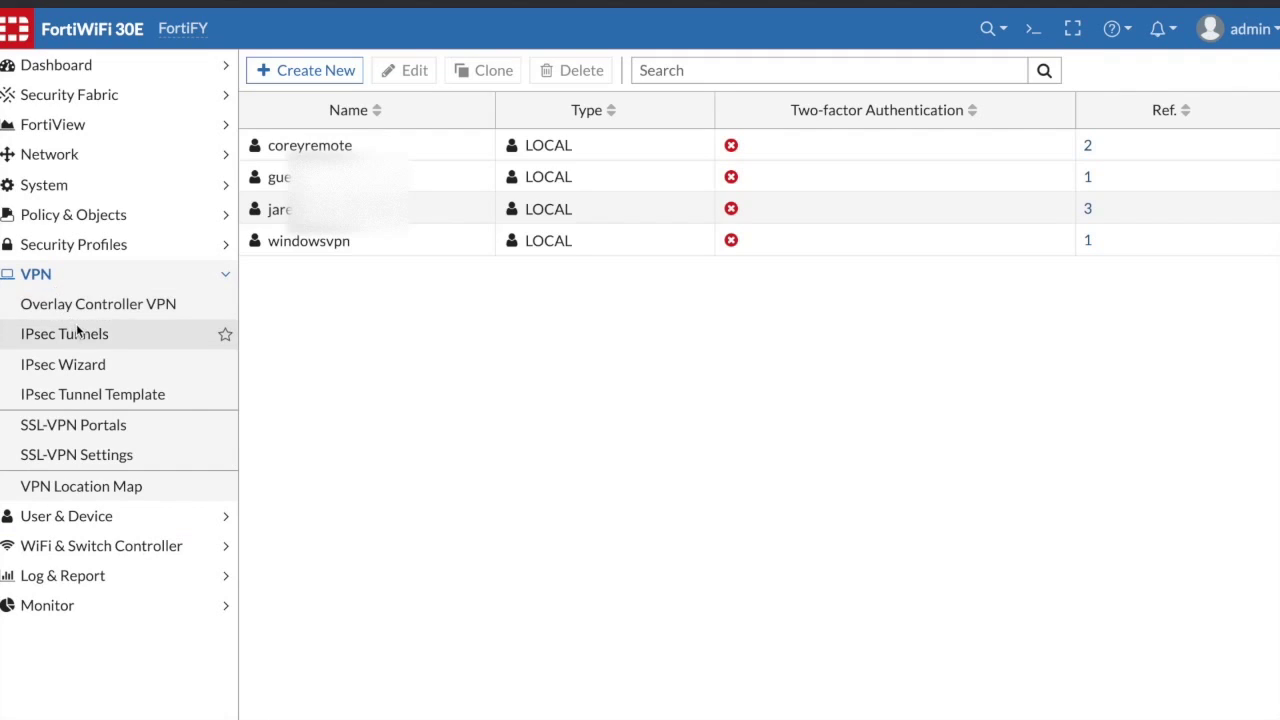
# - Select the Dialup - Windows (Native L2TP/IPsec) IPsec tunnel template, then start the VPN wizard
pyautogui.click(107, 392)
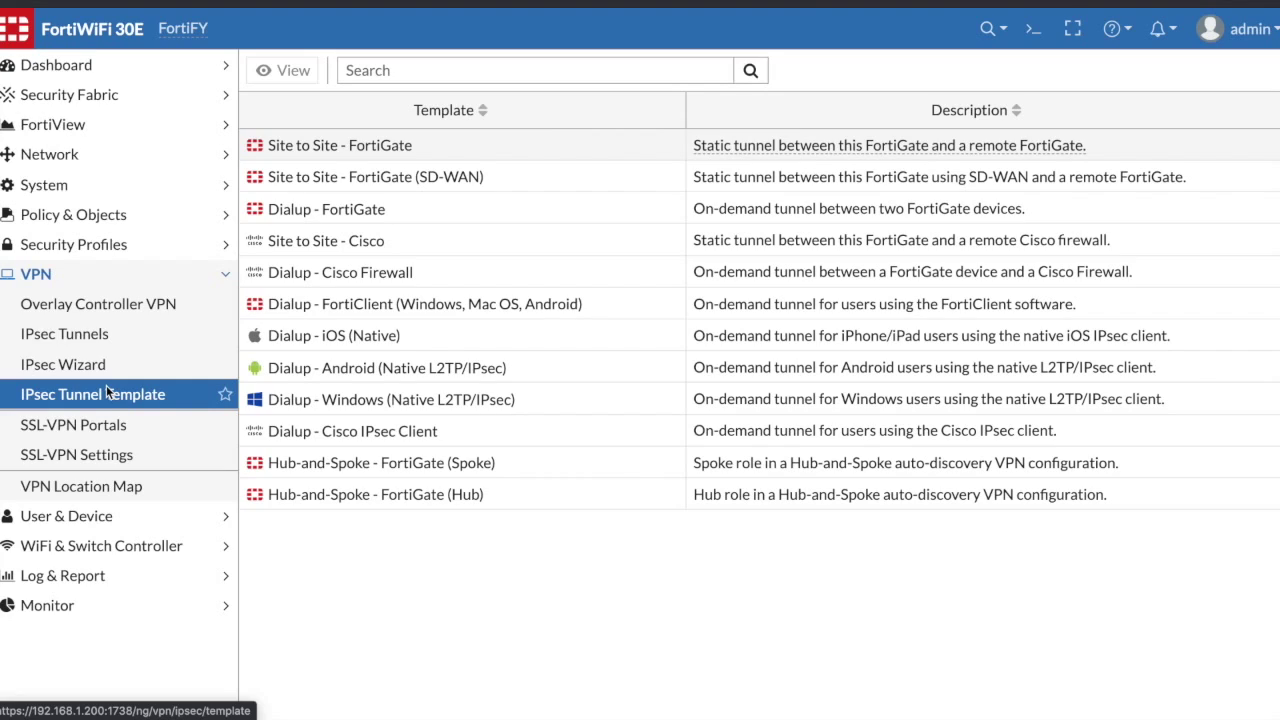
pyautogui.click(361, 408)
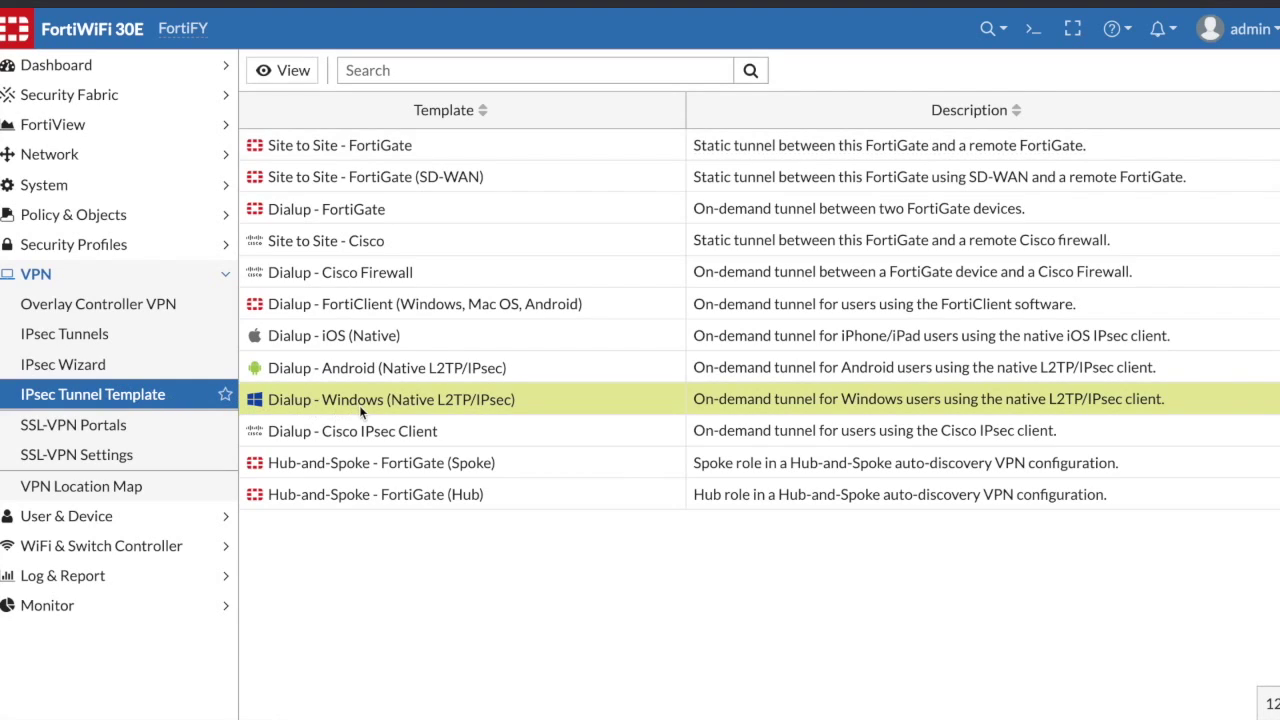
pyautogui.click(104, 366)
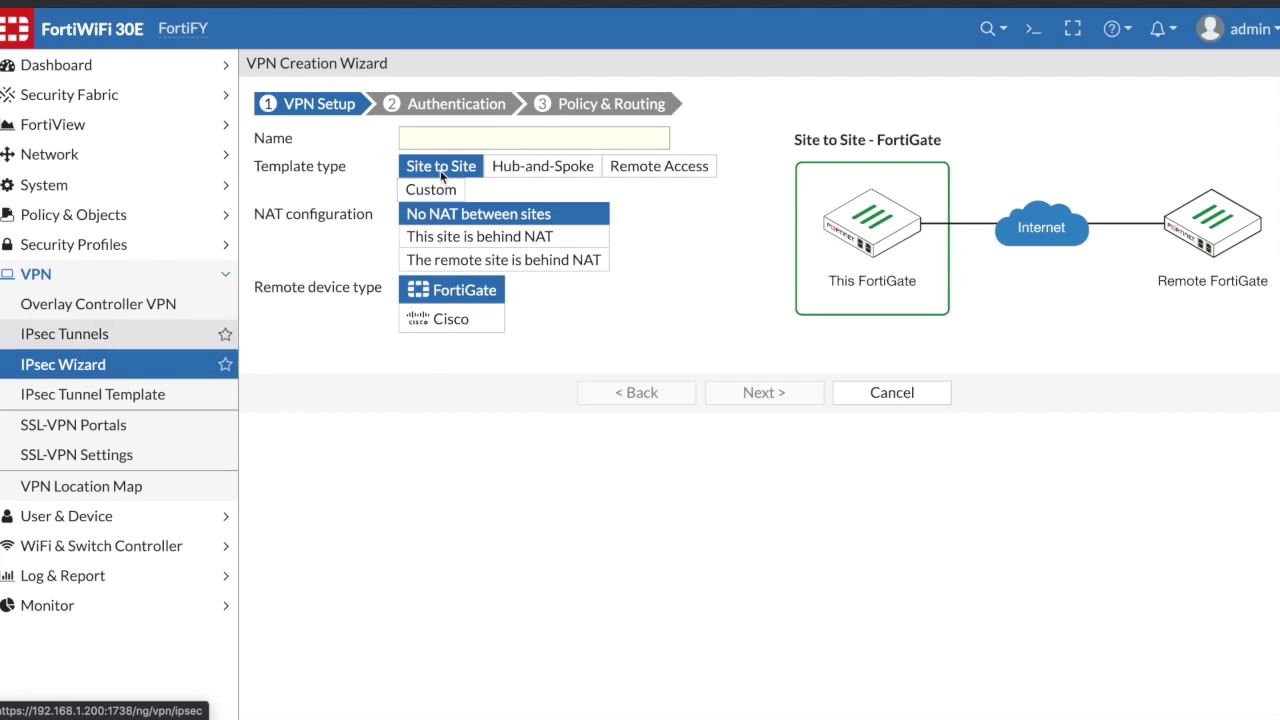
# - Start a Custom tunnel named WindowsNative and continue to its settings form
pyautogui.click(564, 146)
pyautogui.write('W')
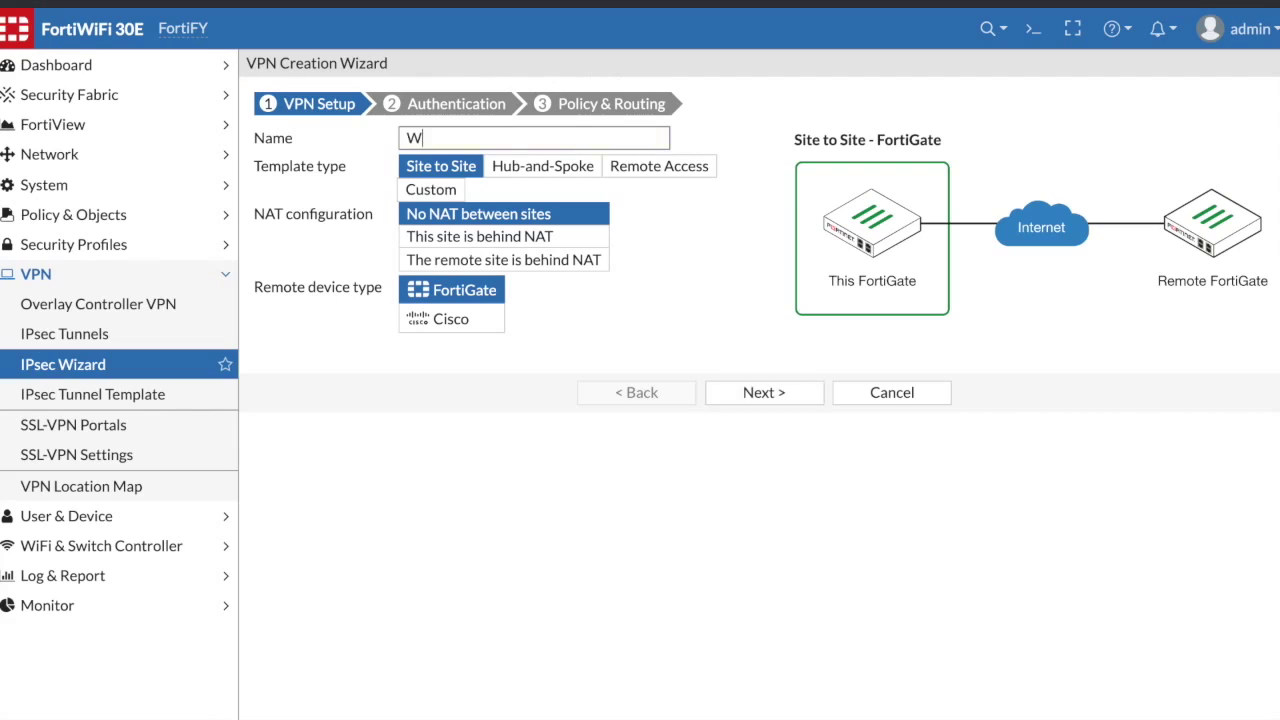
pyautogui.write('indowsNative')
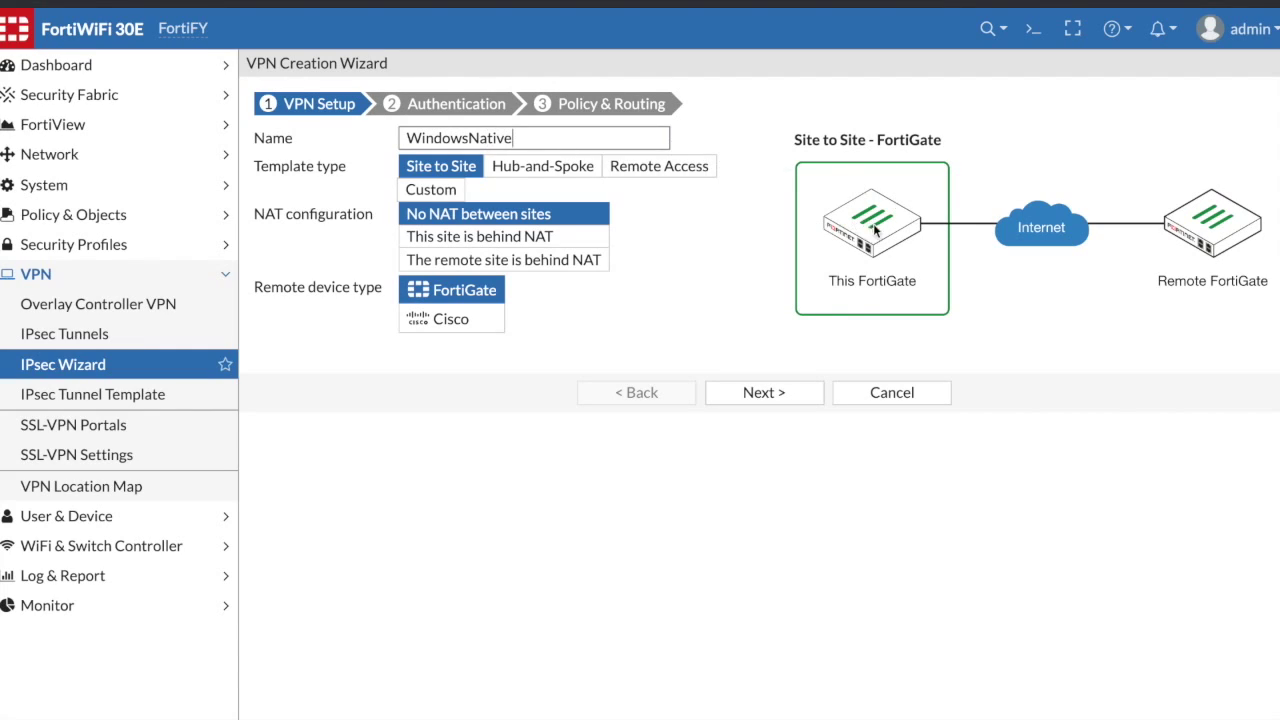
pyautogui.click(643, 171)
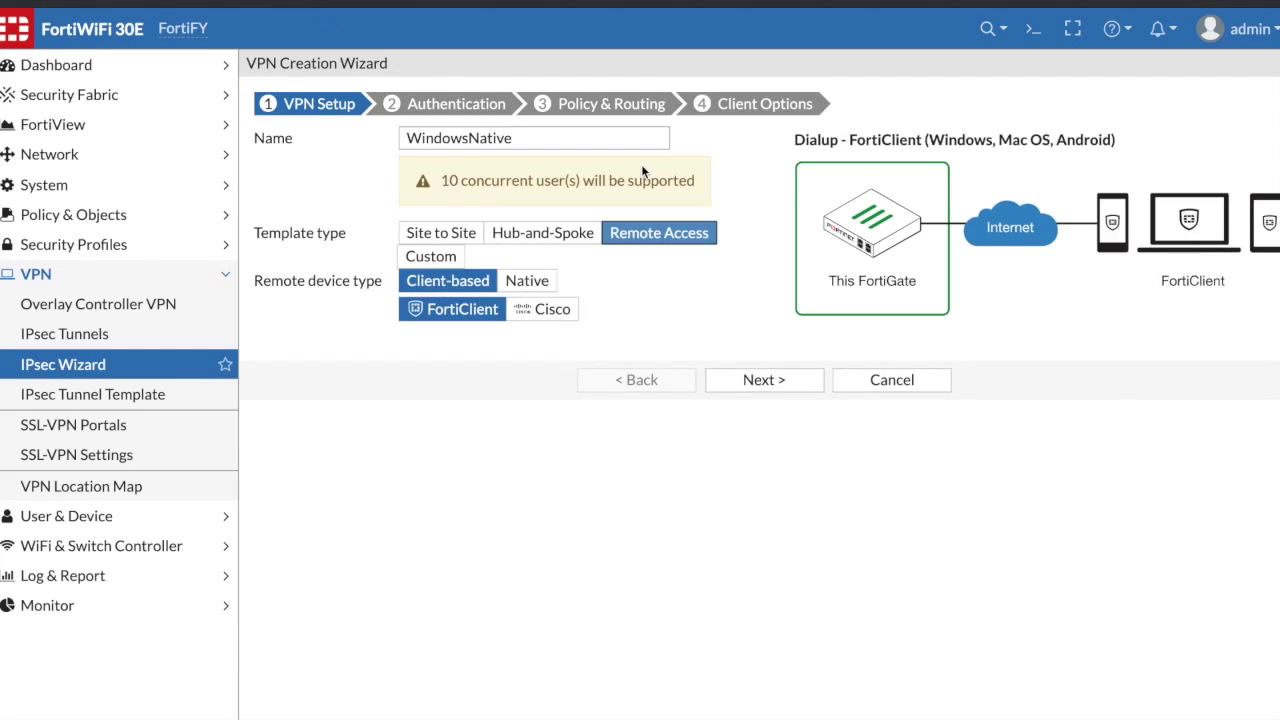
pyautogui.click(430, 257)
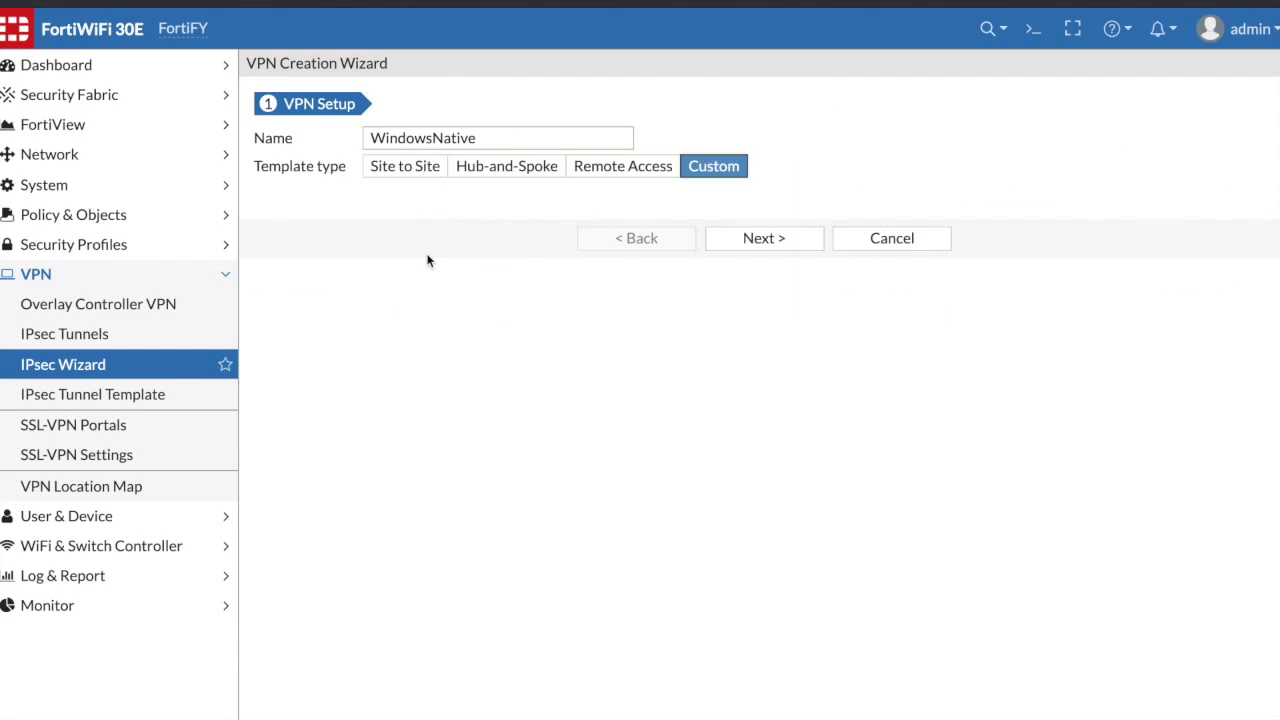
pyautogui.click(734, 243)
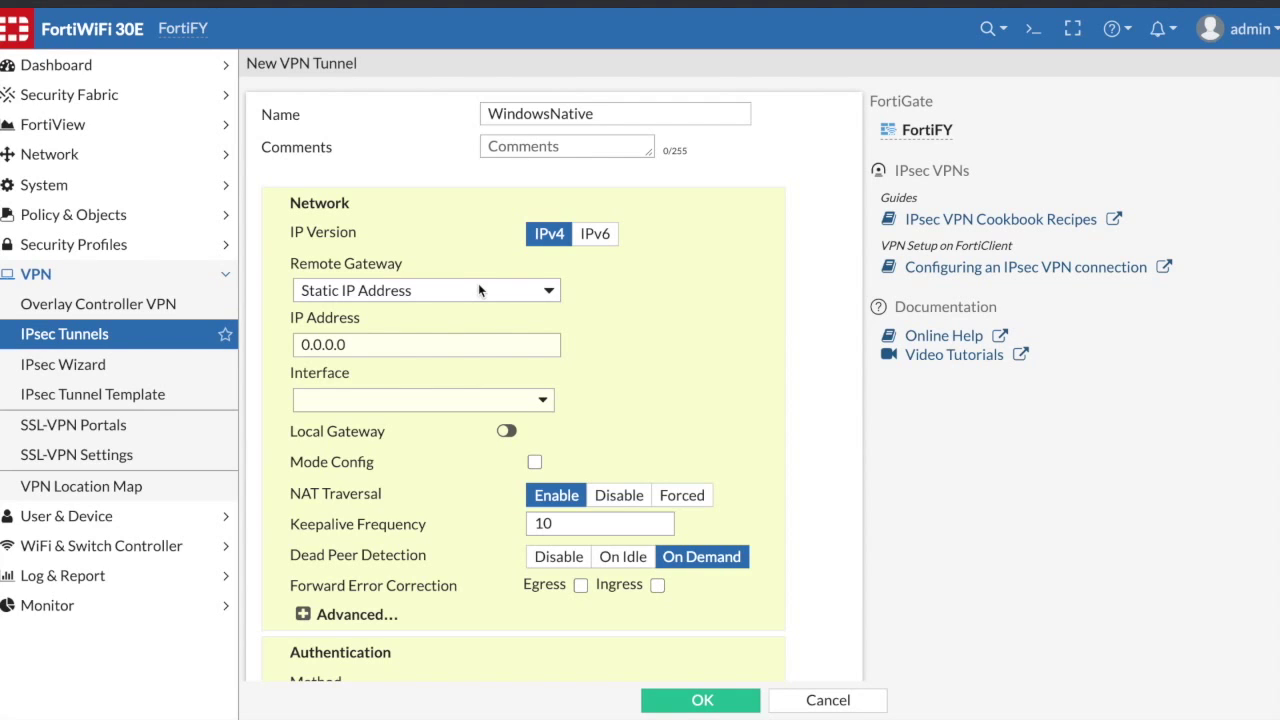
# - Look over the custom tunnel form, then leave it without saving
pyautogui.scroll(-3, 478, 283)
pyautogui.scroll(3, 478, 283)
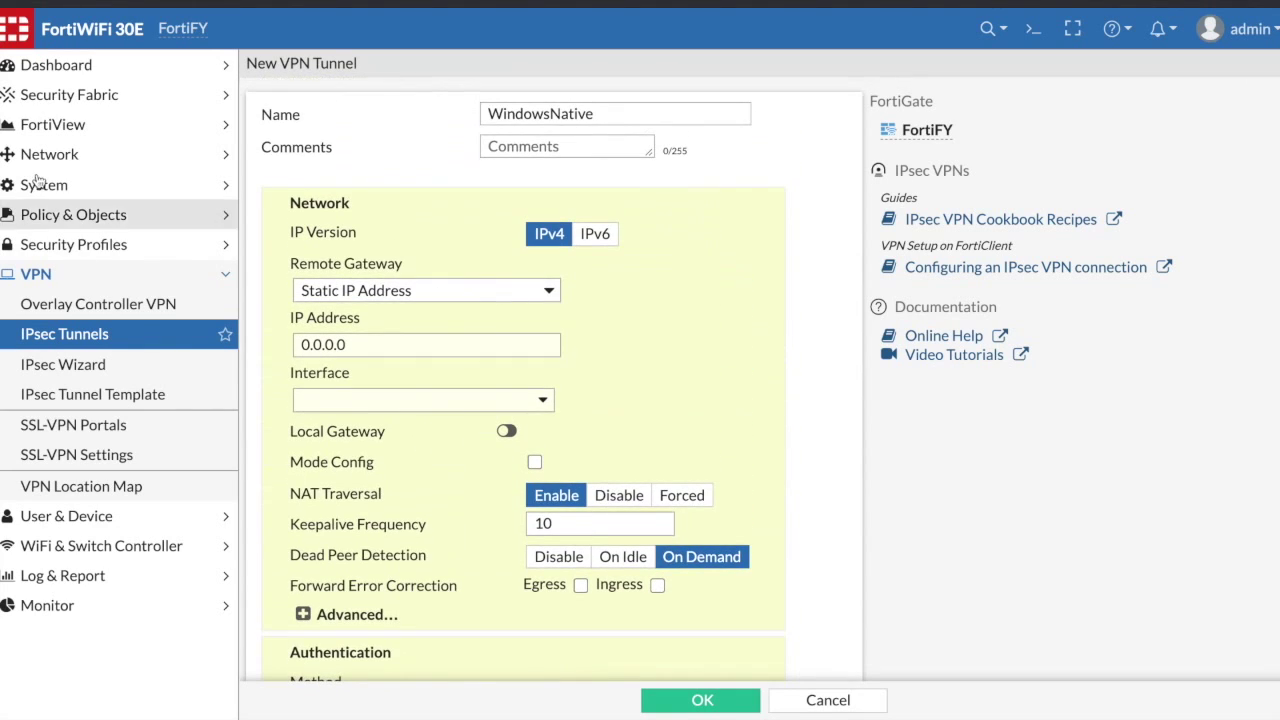
pyautogui.click(74, 300)
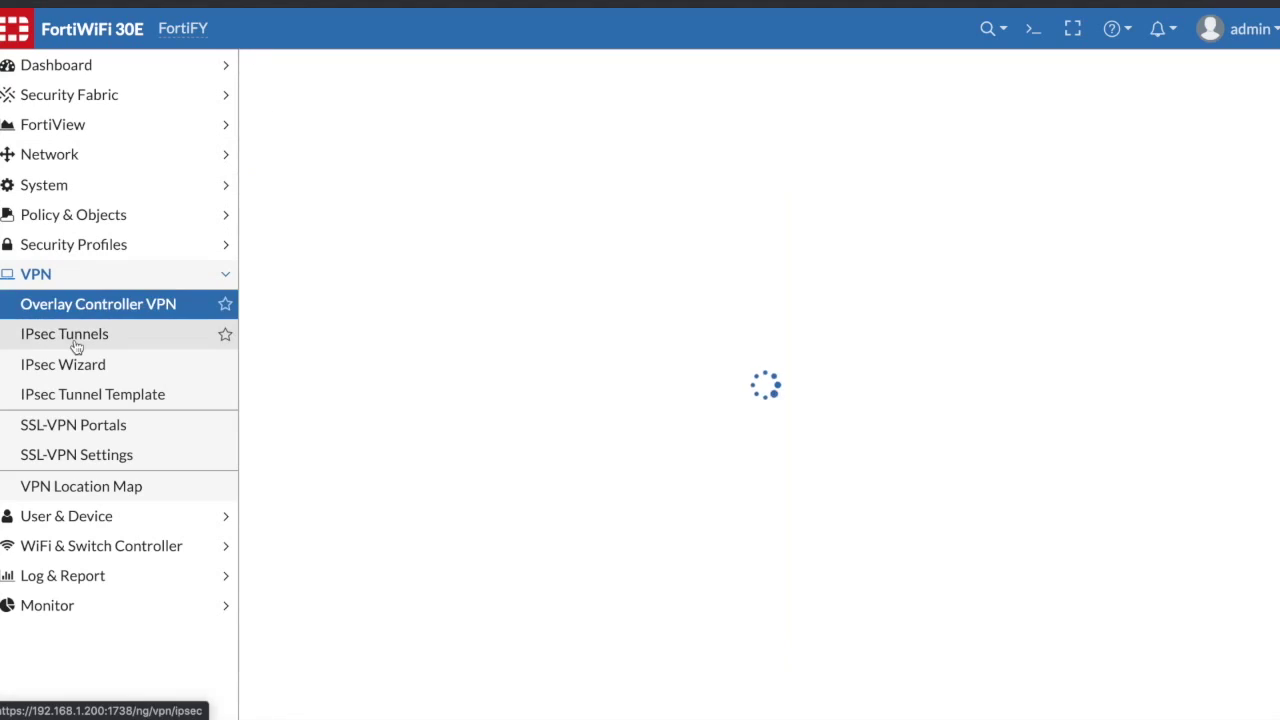
pyautogui.click(74, 342)
# - Name the VPN WindowsNative, a Remote Access tunnel for native Windows L2TP/IPsec clients
pyautogui.click(69, 366)
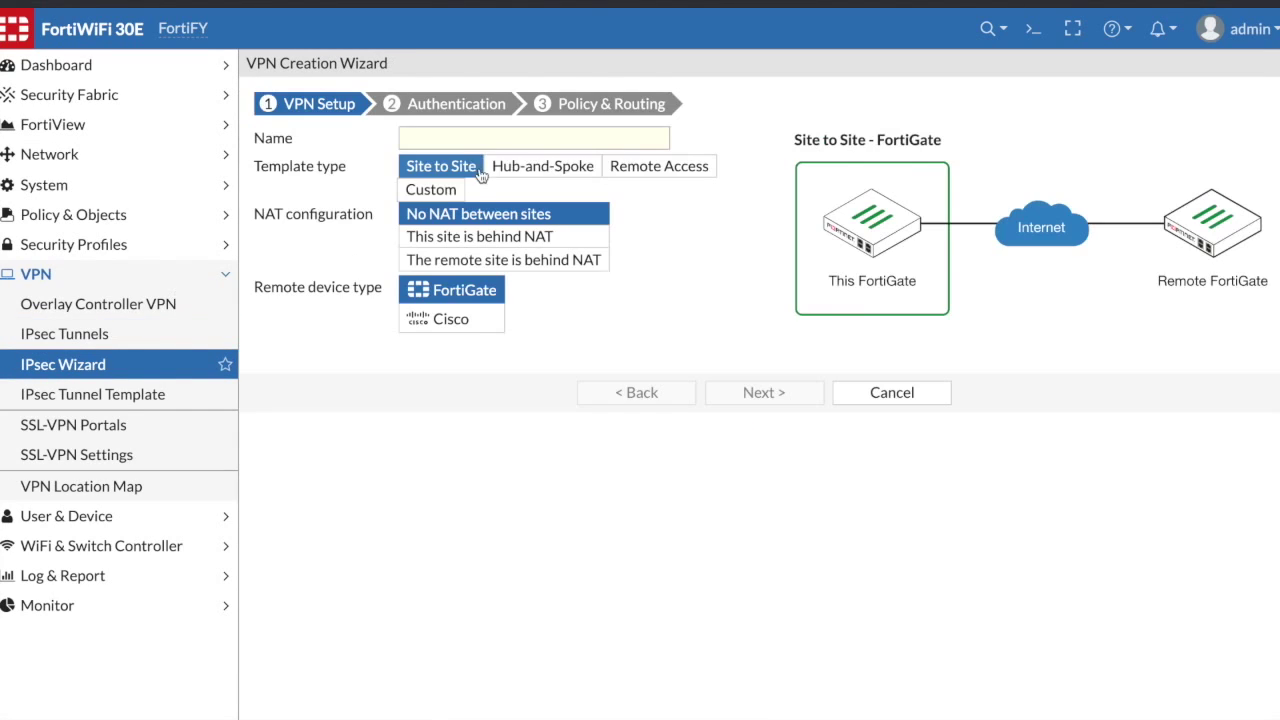
pyautogui.click(506, 143)
pyautogui.write('Win')
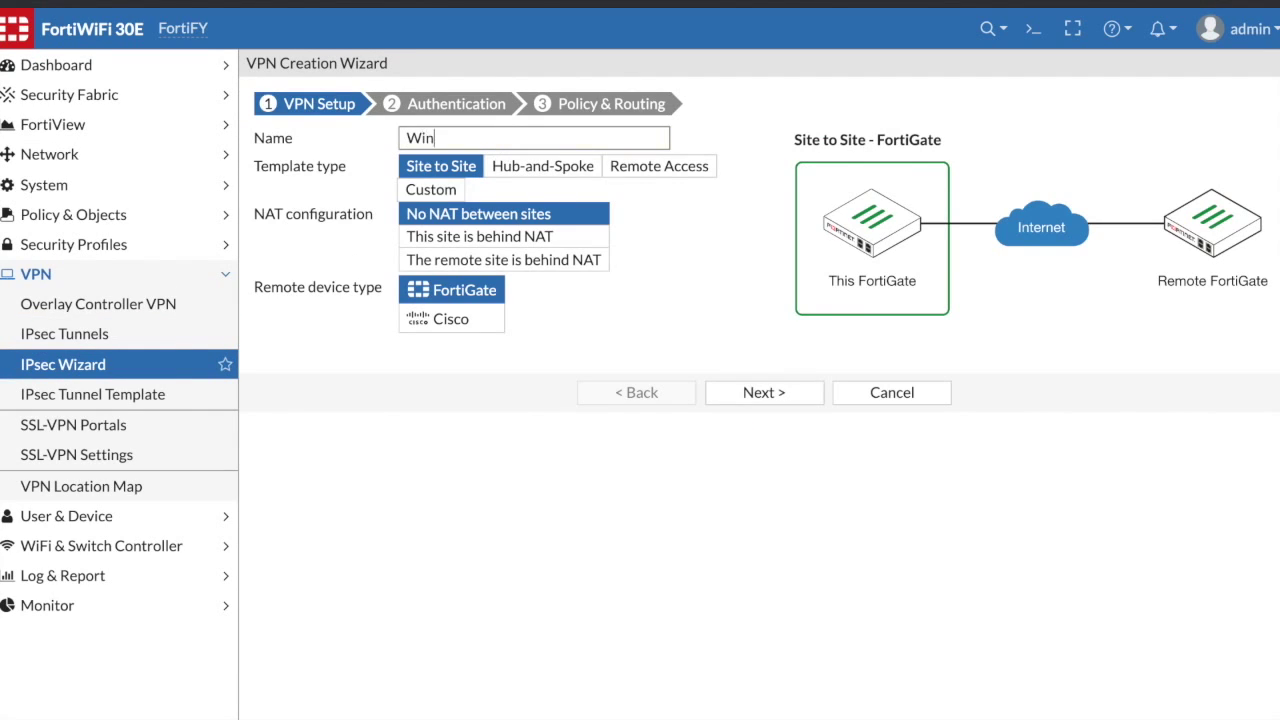
pyautogui.write('dowsNative')
pyautogui.click(648, 165)
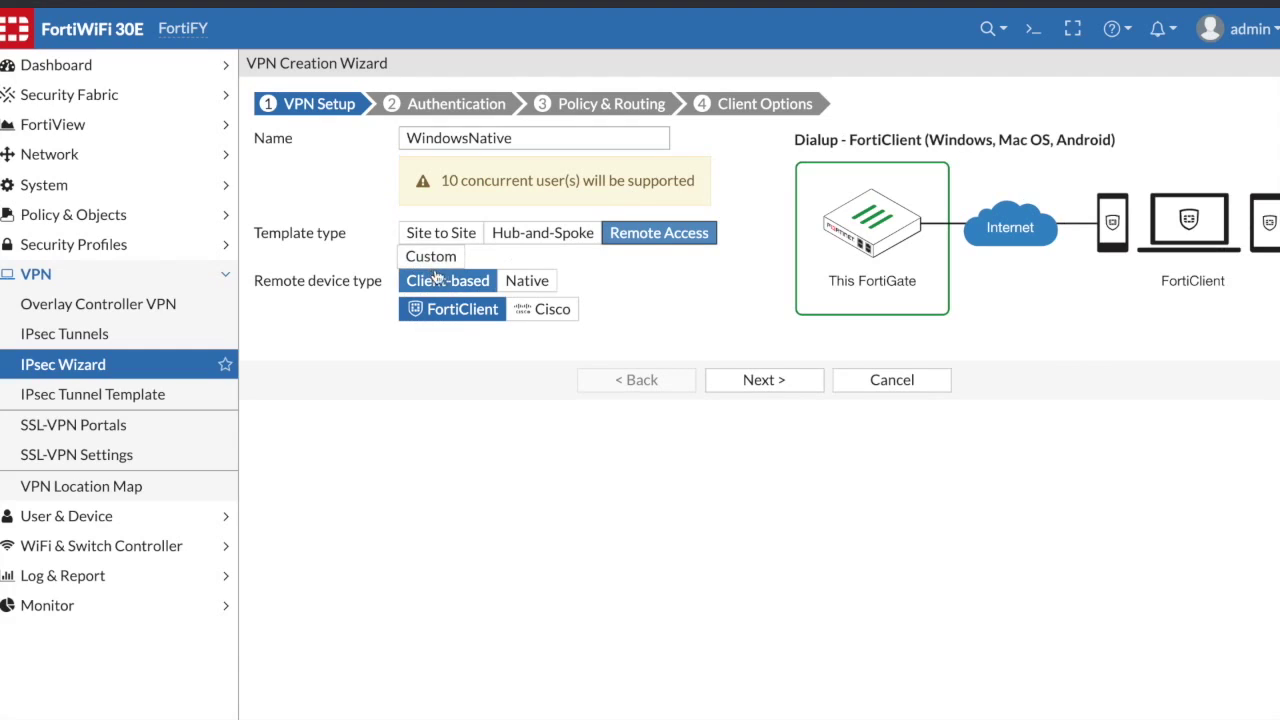
pyautogui.click(525, 281)
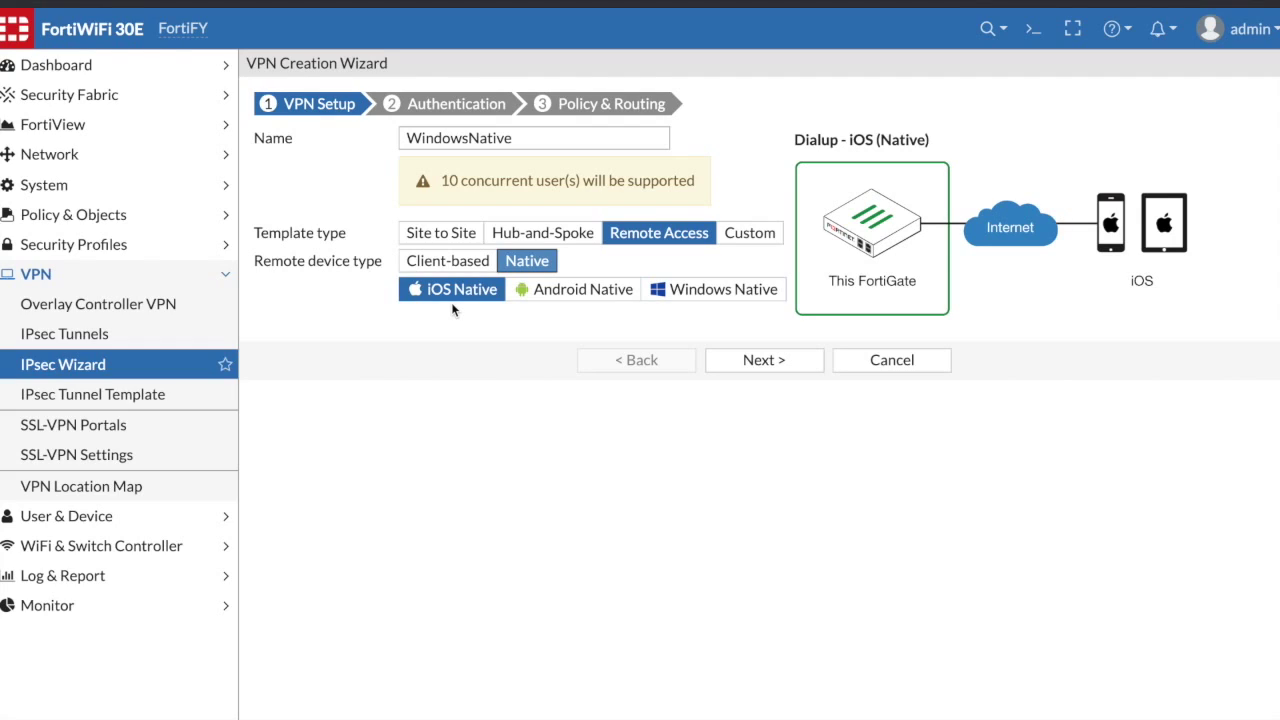
pyautogui.click(680, 292)
# - Set incoming interface wan, enter the pre-shared key, and allow user group WindowsNativeVPN
pyautogui.click(760, 360)
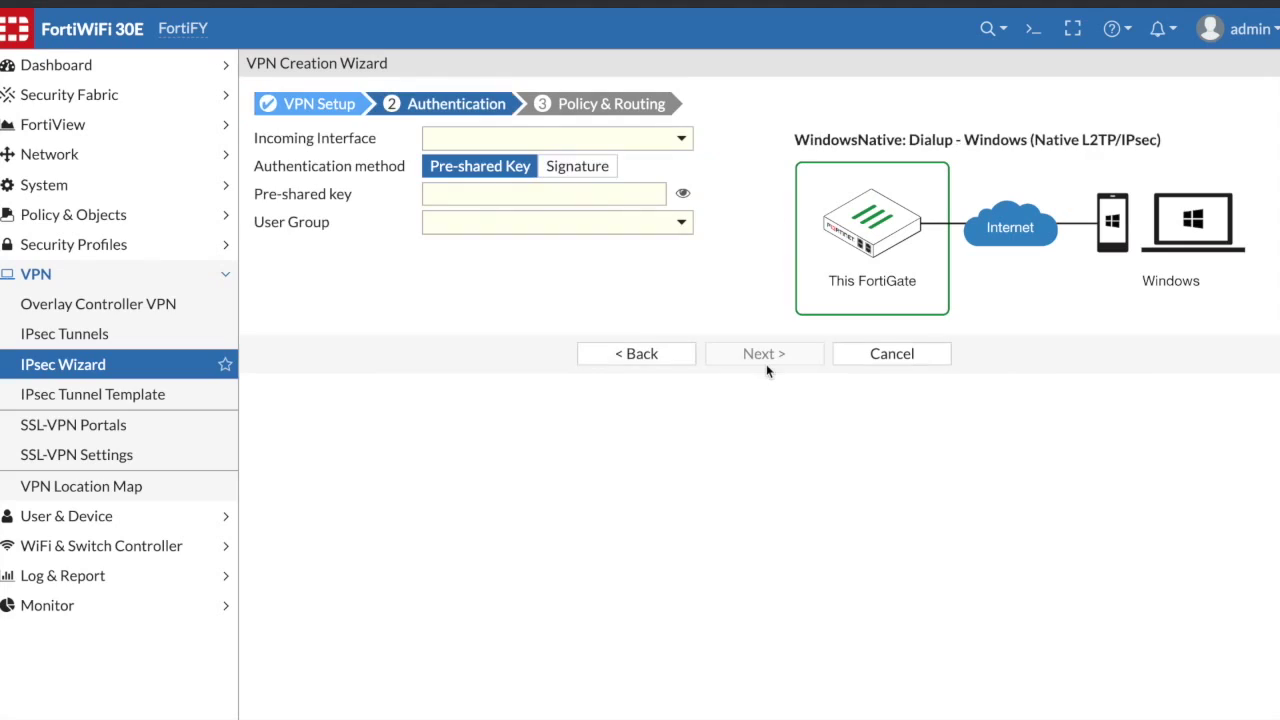
pyautogui.click(441, 140)
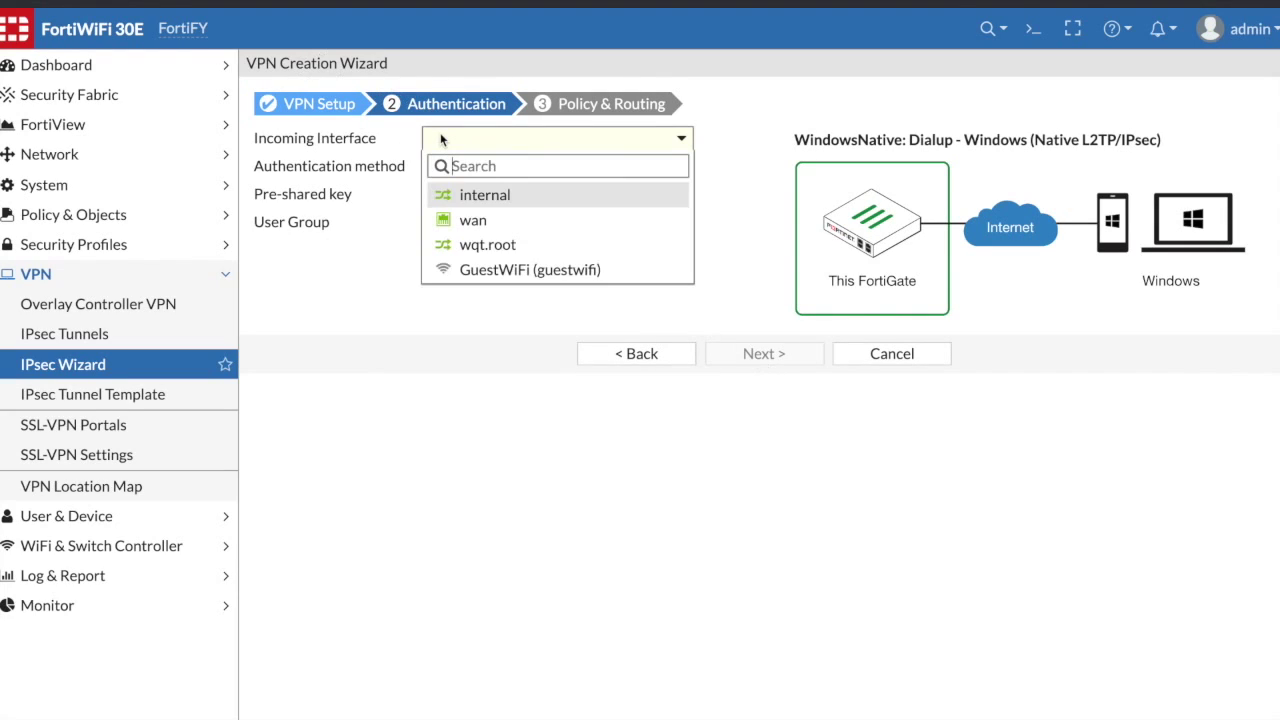
pyautogui.click(445, 218)
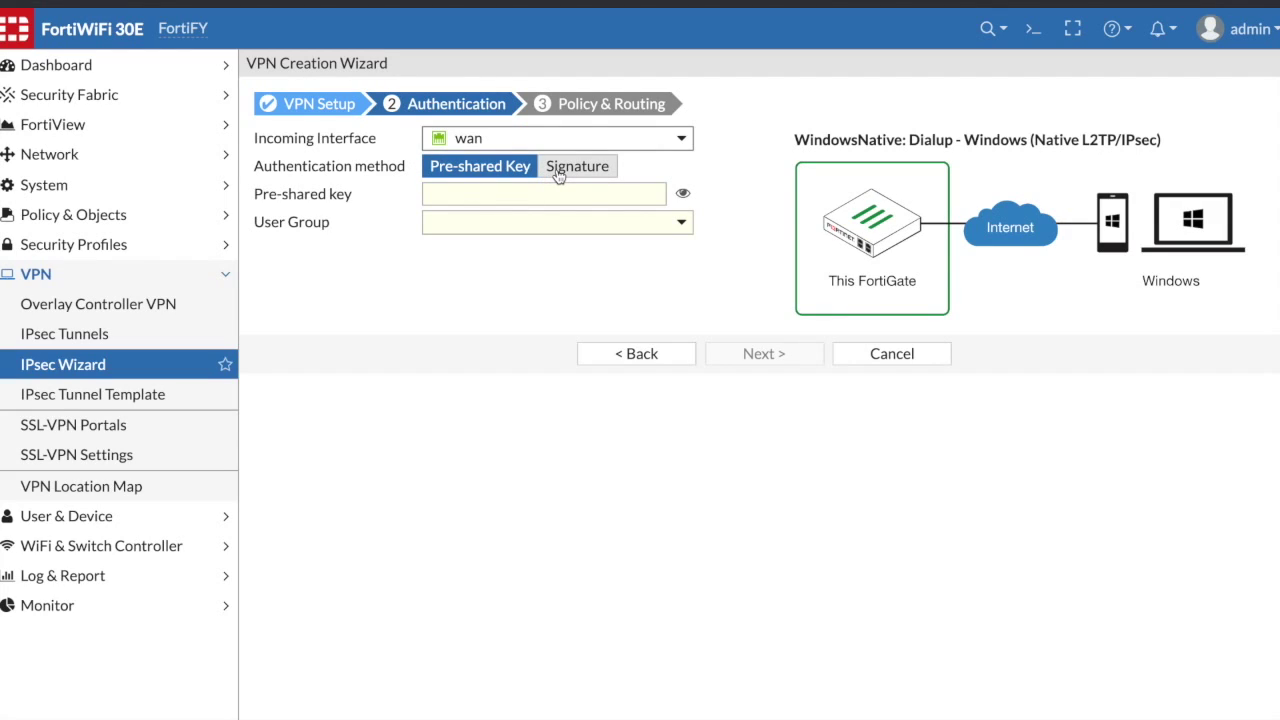
pyautogui.click(525, 195)
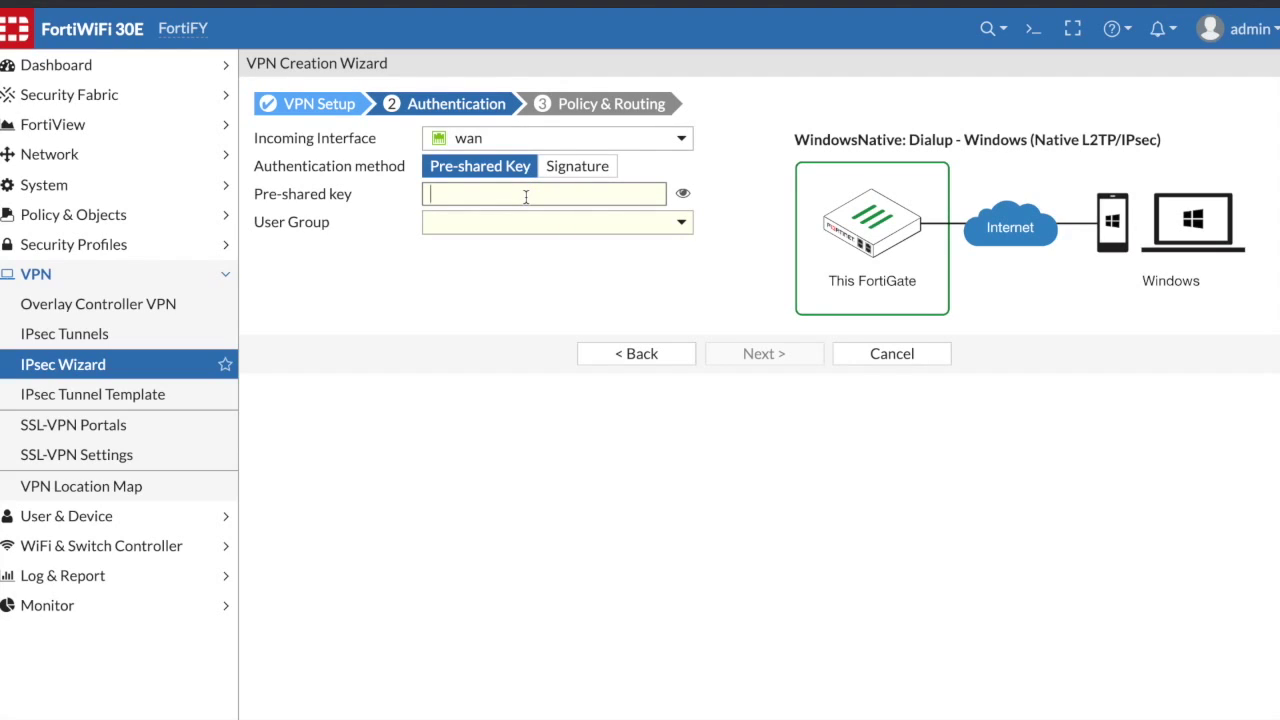
pyautogui.write('1234567')
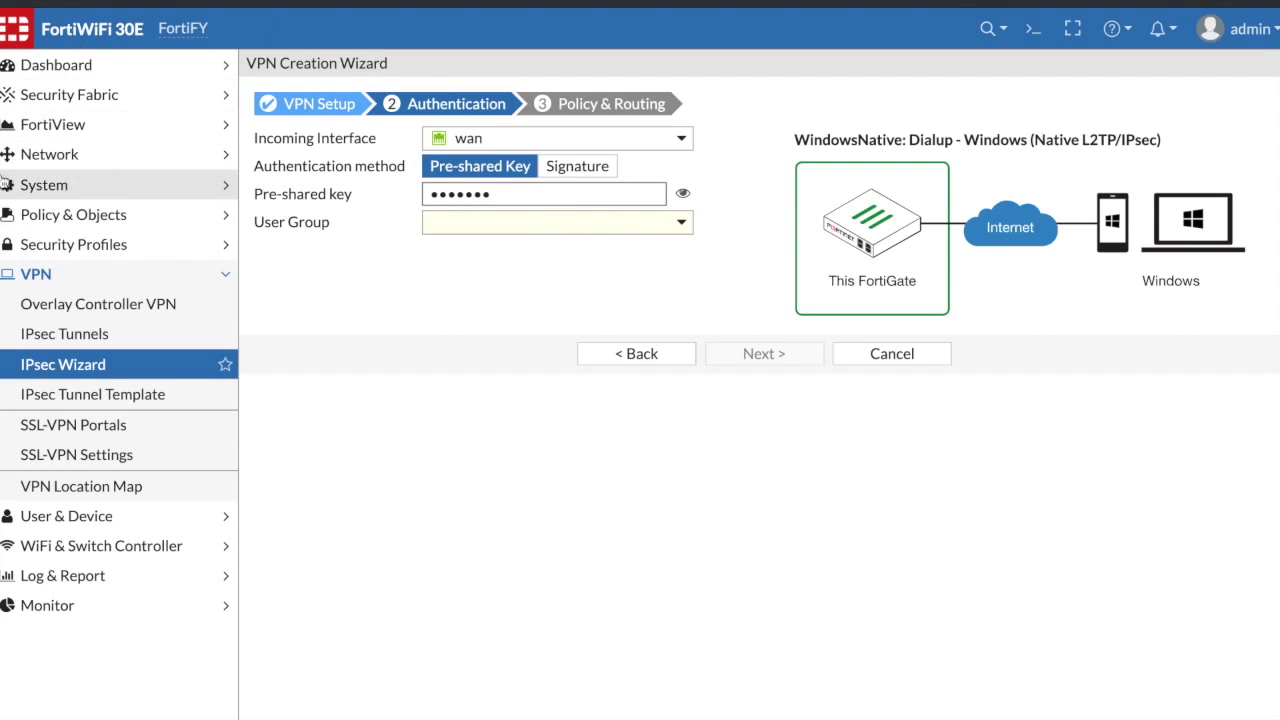
pyautogui.click(467, 232)
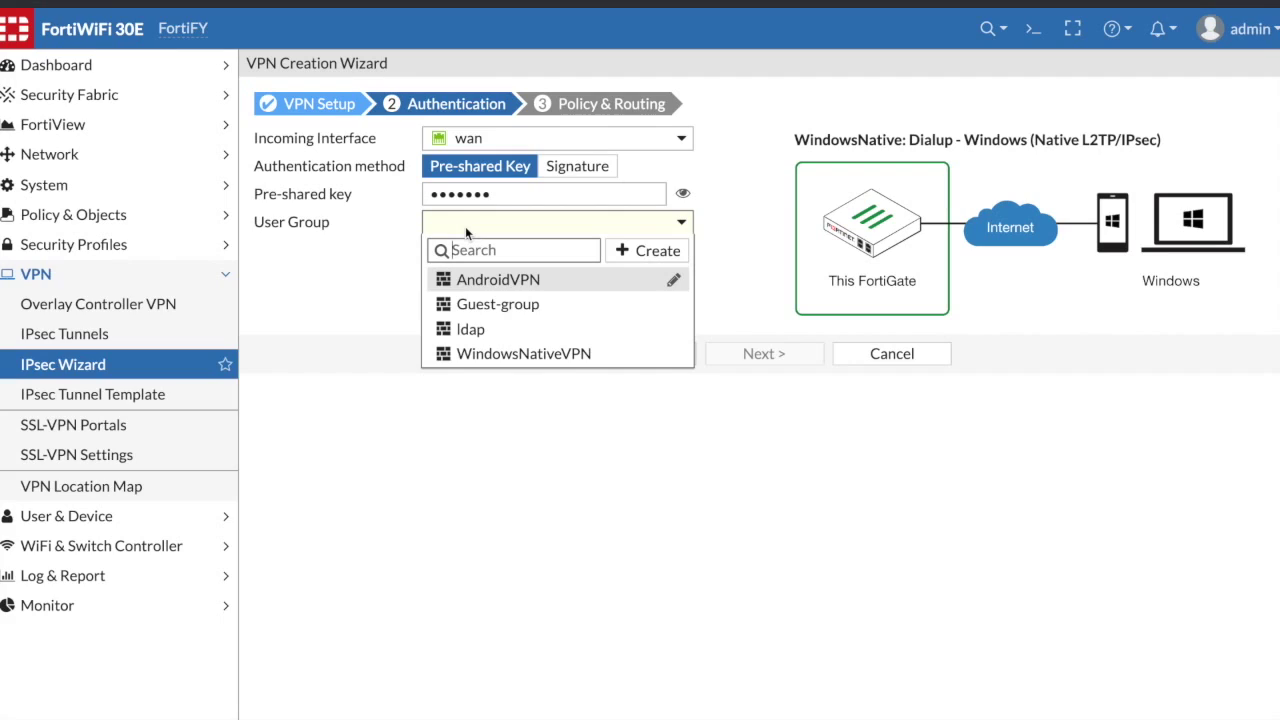
pyautogui.click(491, 354)
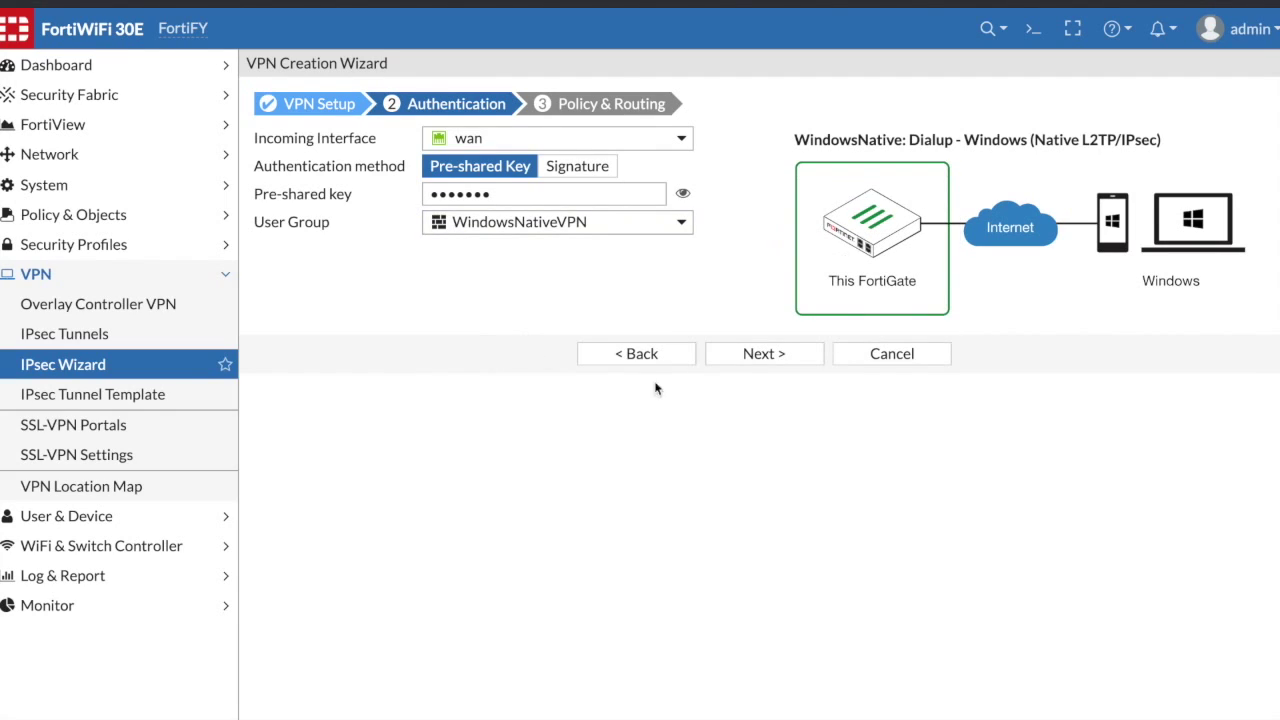
pyautogui.click(760, 358)
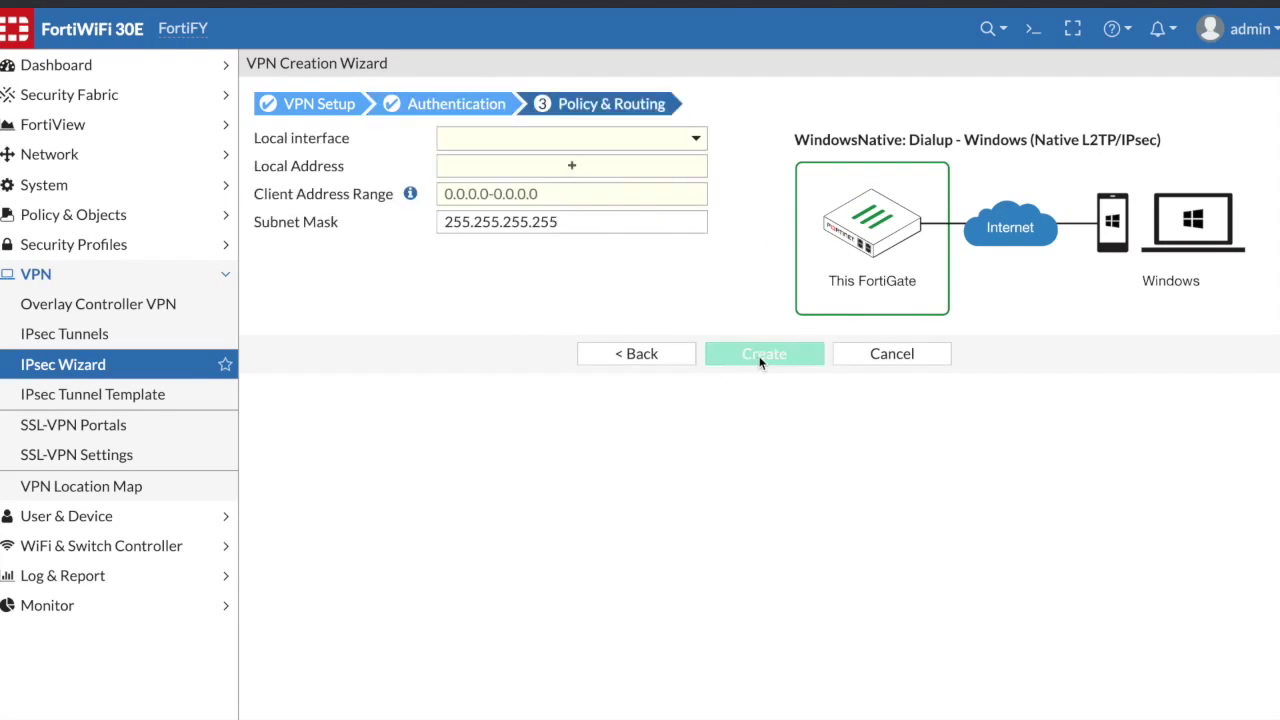
# - Set the local interface to internal and the local address to home_net
pyautogui.click(450, 140)
pyautogui.click(480, 200)
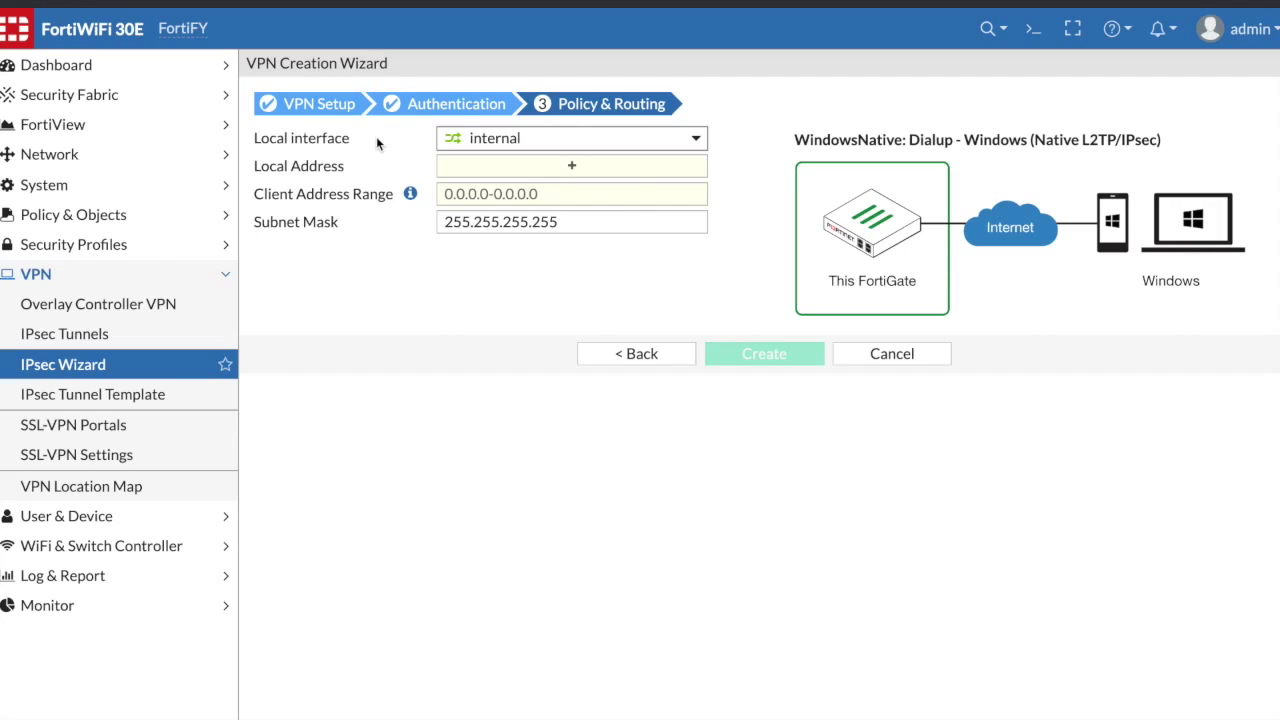
pyautogui.click(466, 167)
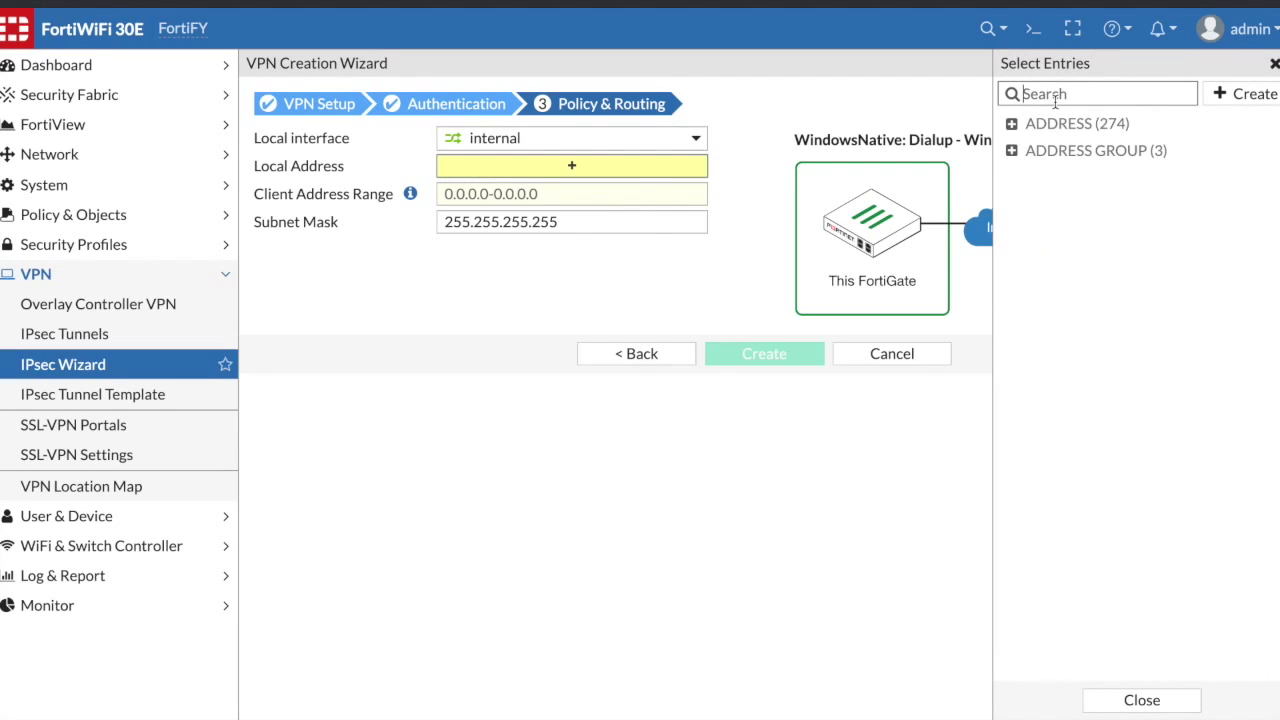
pyautogui.write('home')
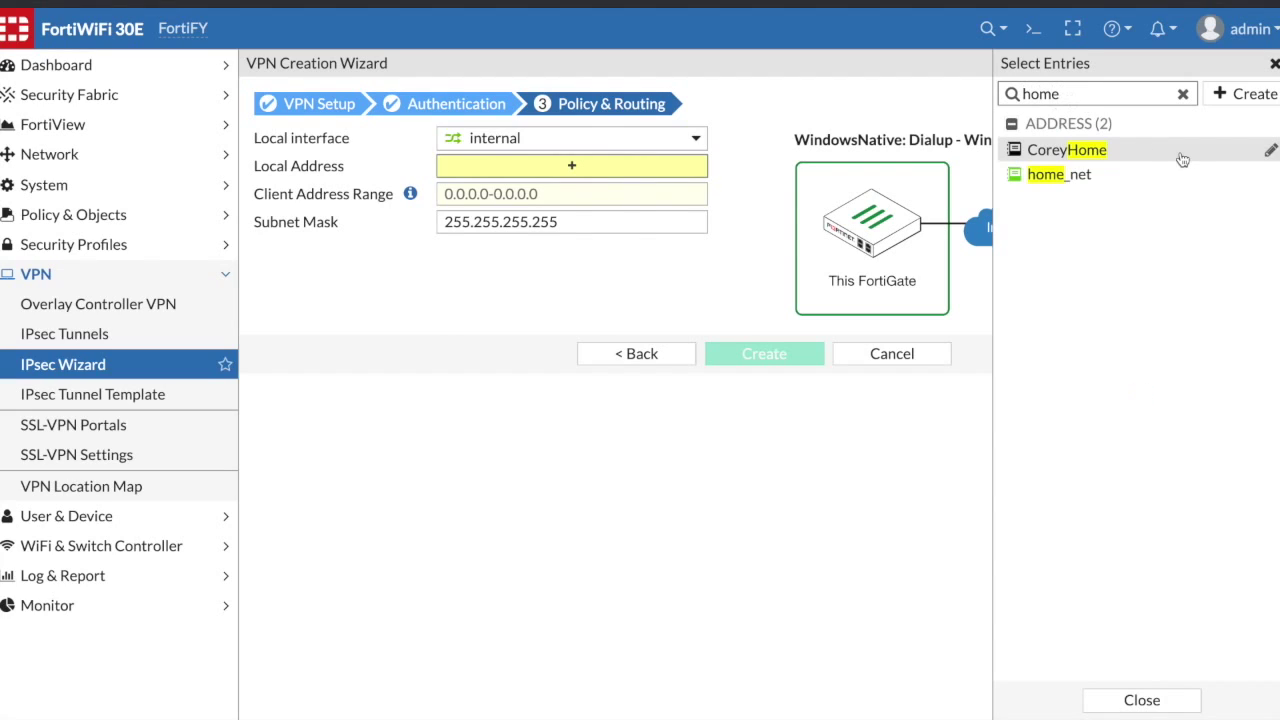
pyautogui.click(1100, 174)
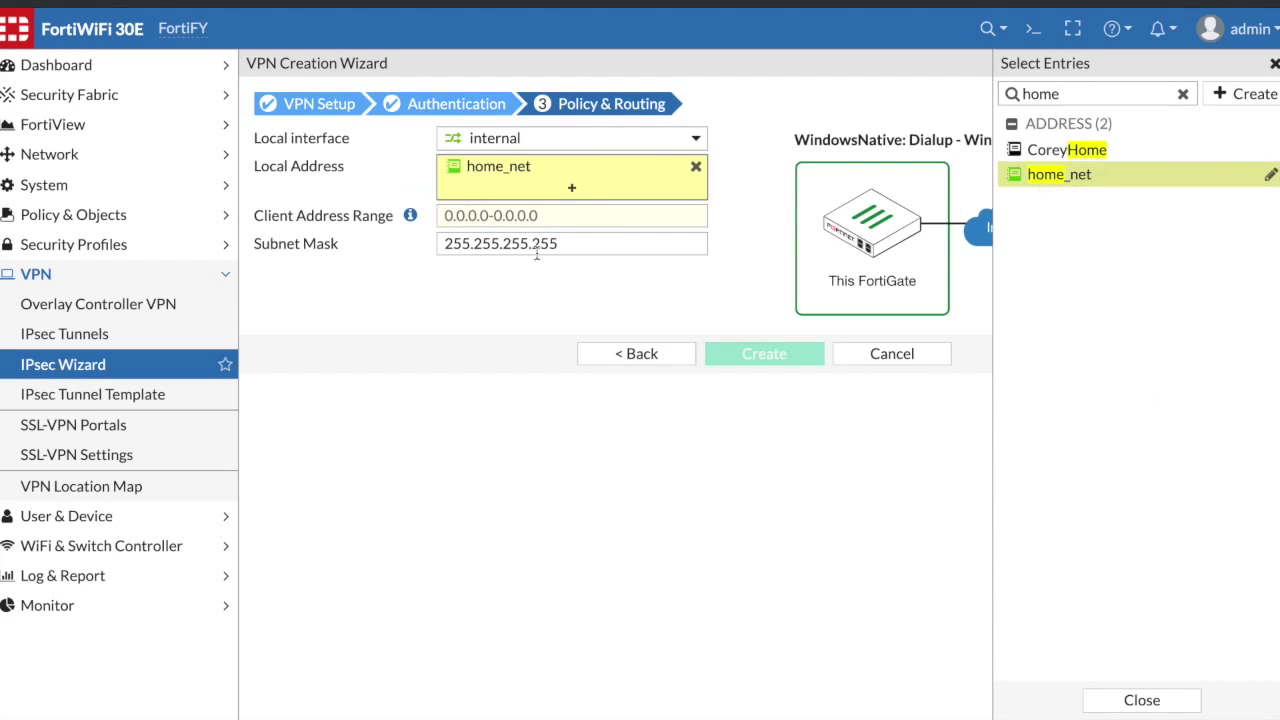
# - Enter client address range 10.0.0.10-10.0.0.20 and create the VPN
pyautogui.click(460, 215)
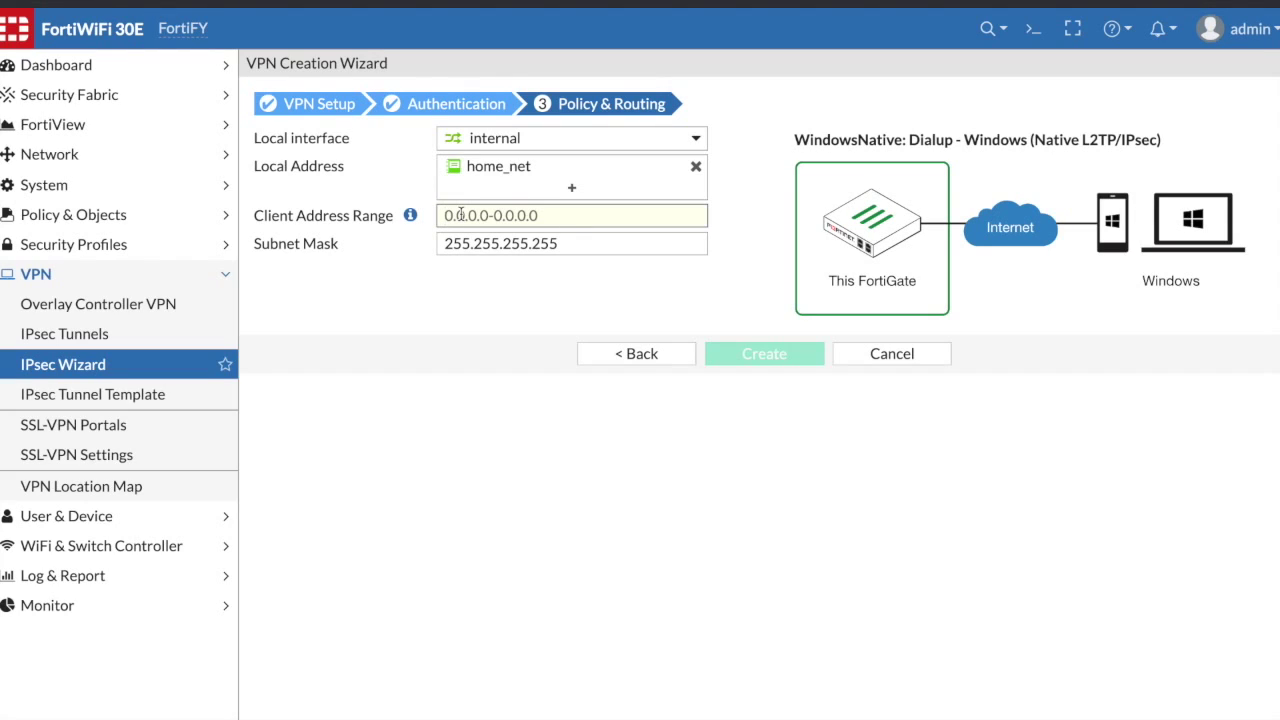
pyautogui.write('10.0')
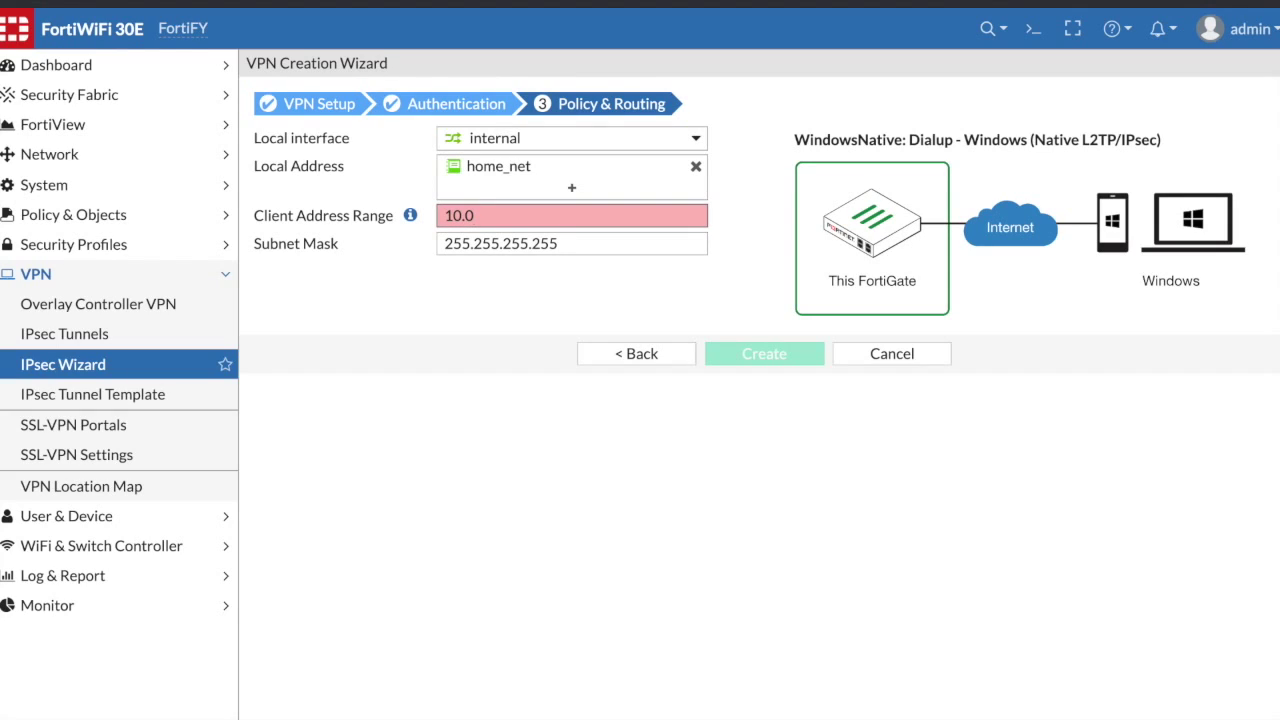
pyautogui.write('.0.10-10.0.0.20')
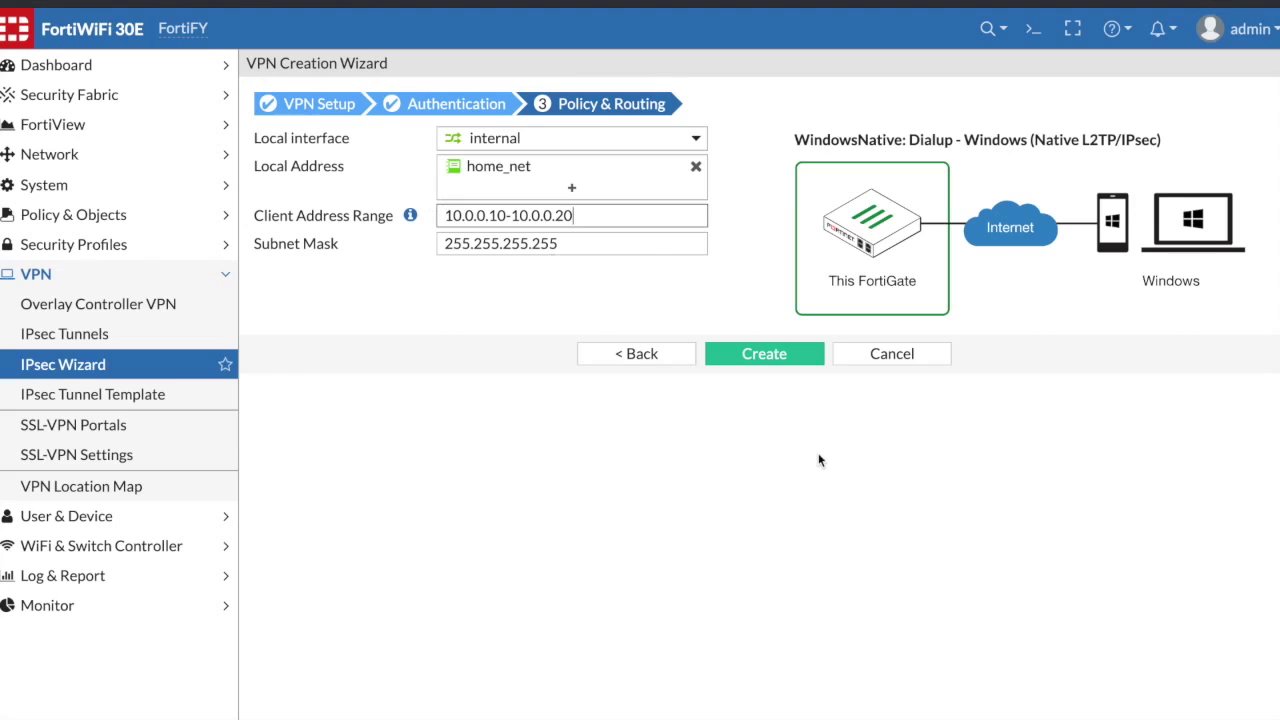
pyautogui.click(762, 362)
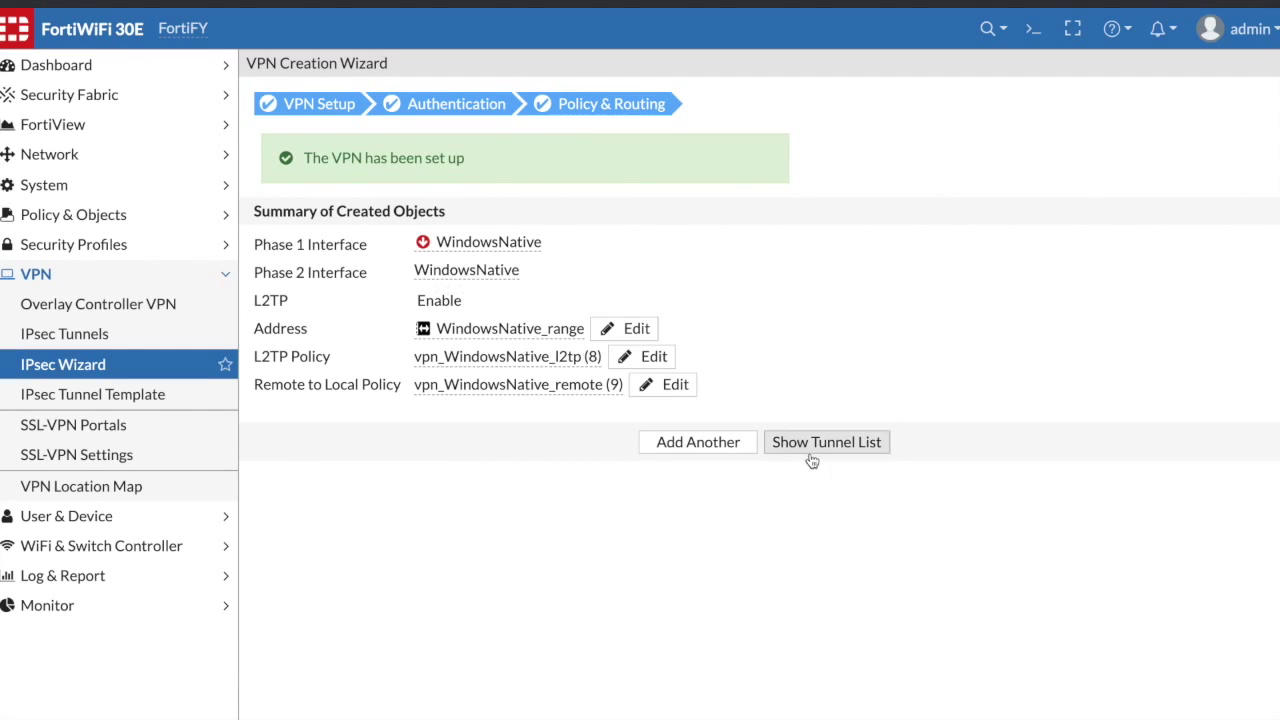
pyautogui.click(105, 337)
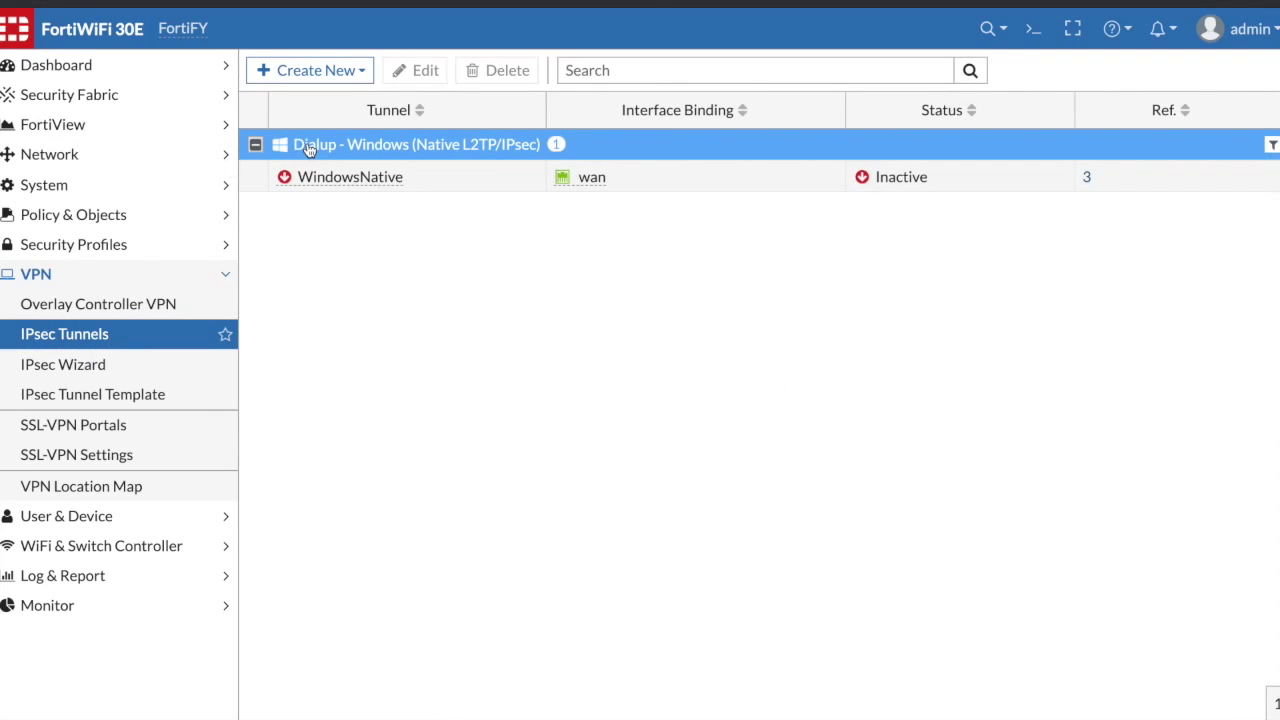
# - Select the WindowsNative tunnel and find its interface under wan in Network > Interfaces
pyautogui.click(449, 191)
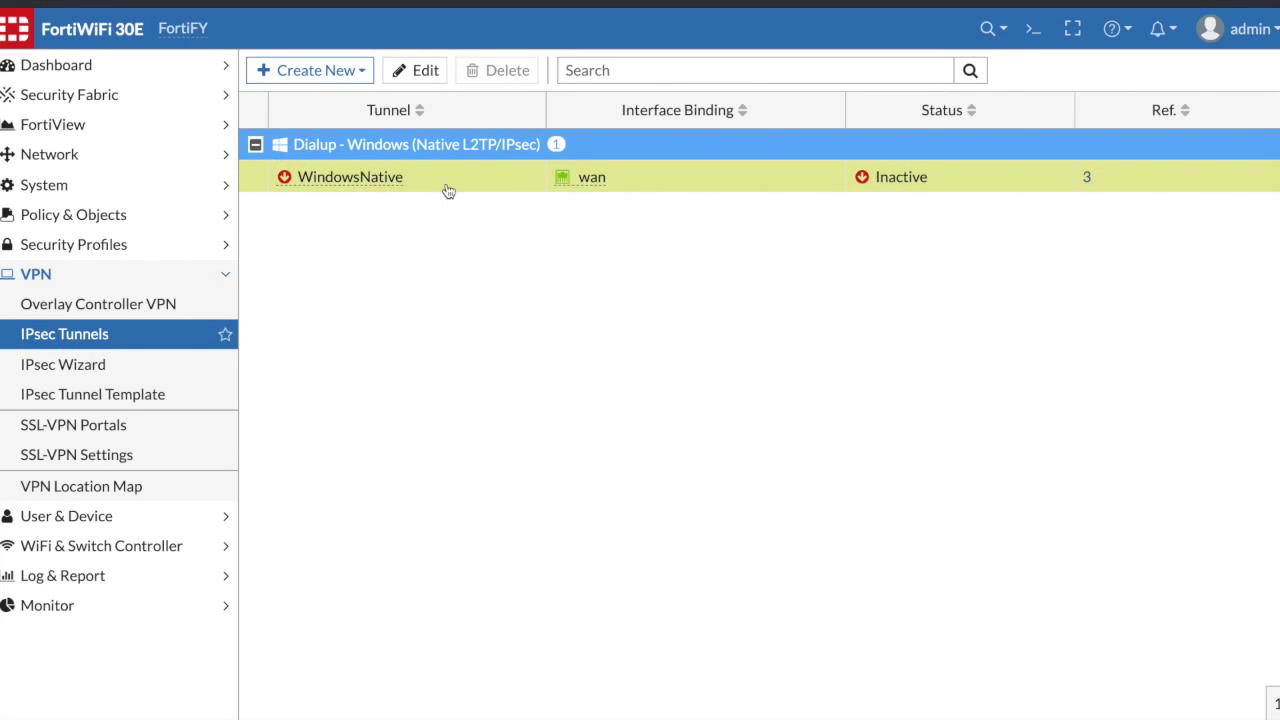
pyautogui.click(77, 168)
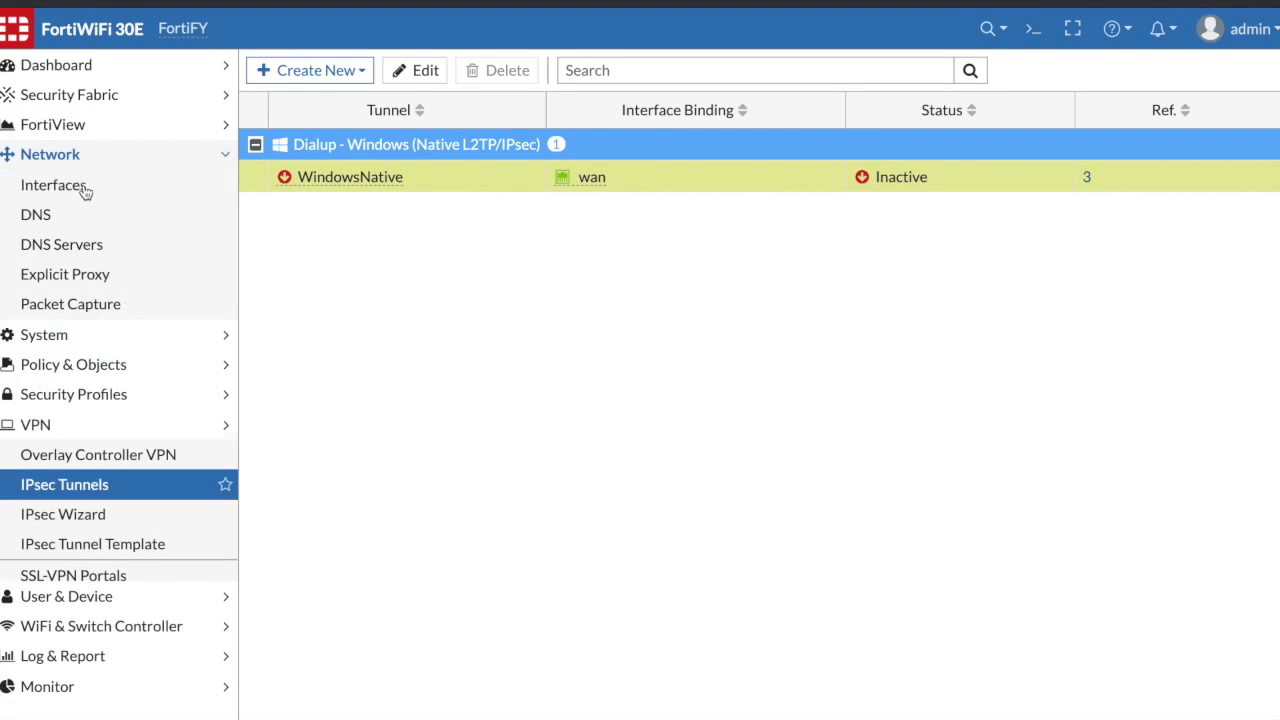
pyautogui.click(78, 186)
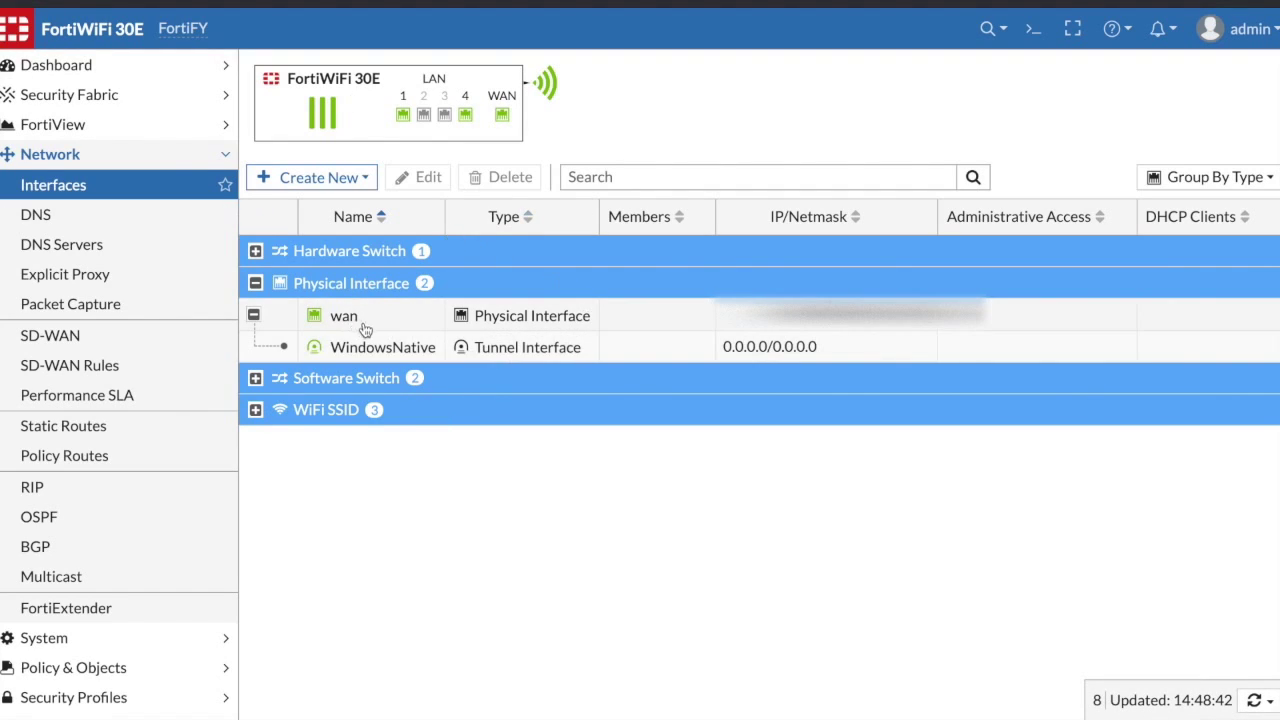
pyautogui.moveTo(465, 347)
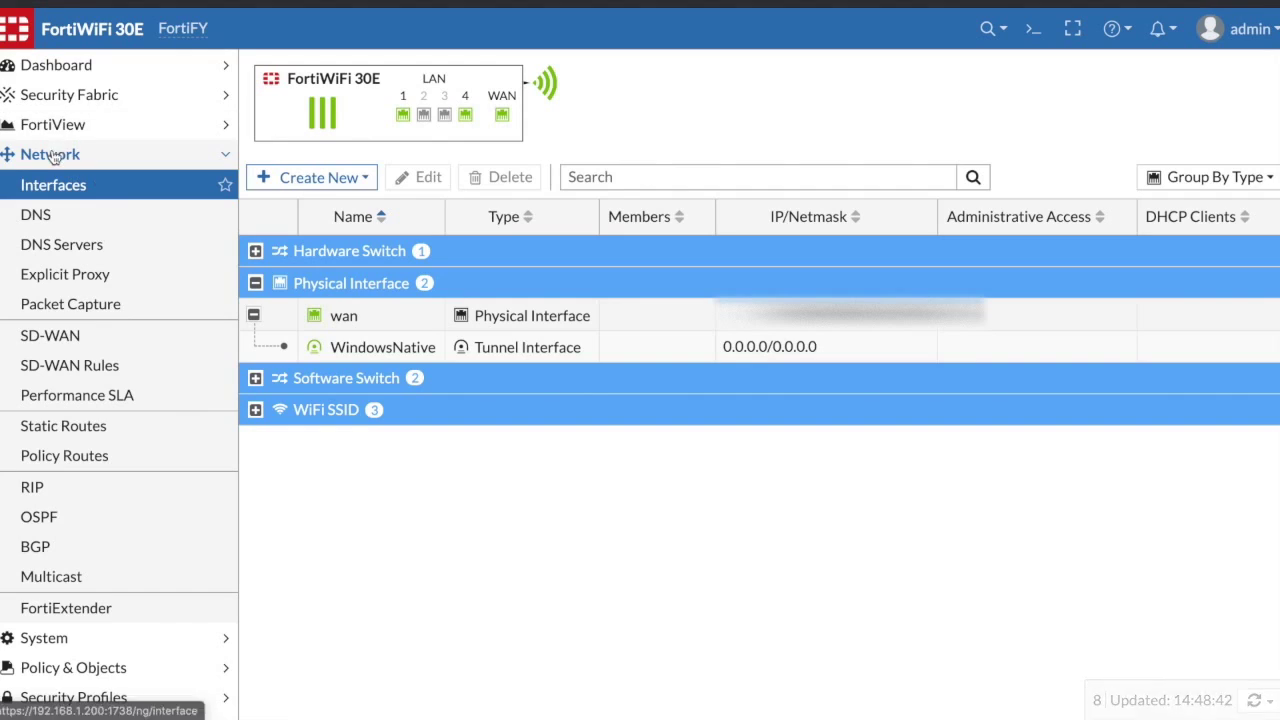
pyautogui.click(73, 667)
# - Scroll through the vpn_WindowsNative_remote and vpn_WindowsNative_l2tp rules in IPv4 Policy
pyautogui.click(56, 244)
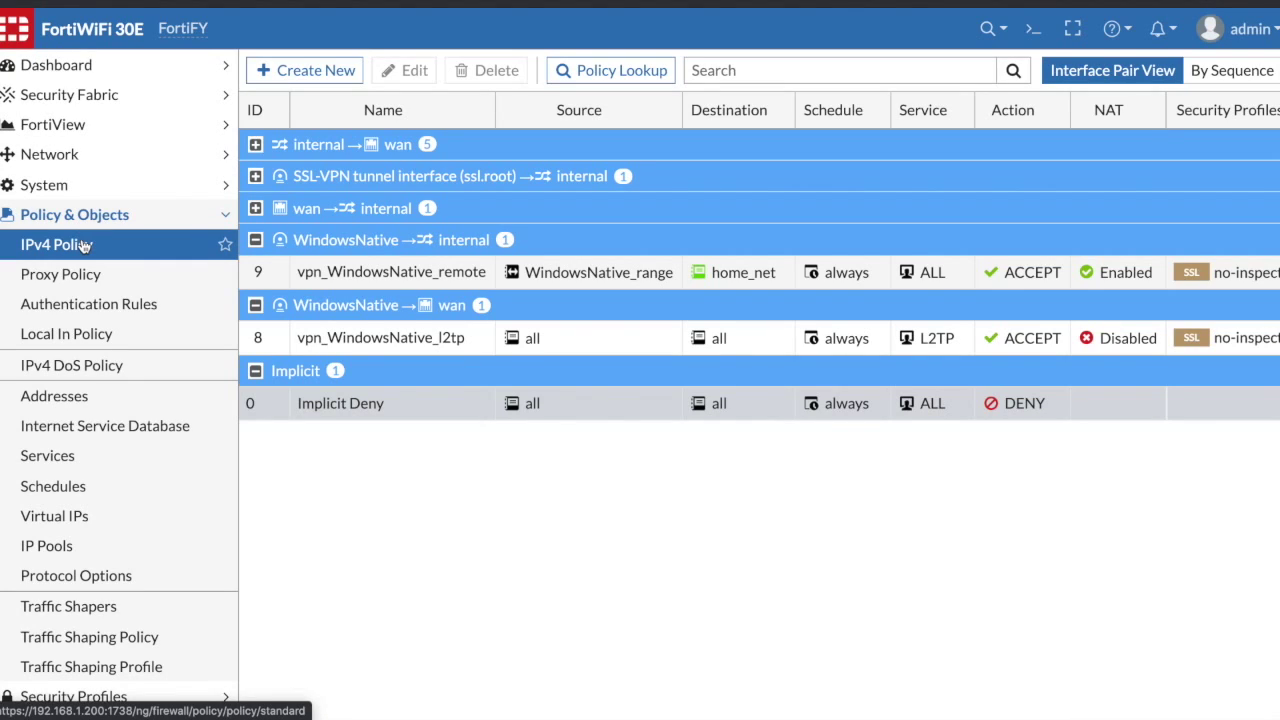
pyautogui.click(85, 245)
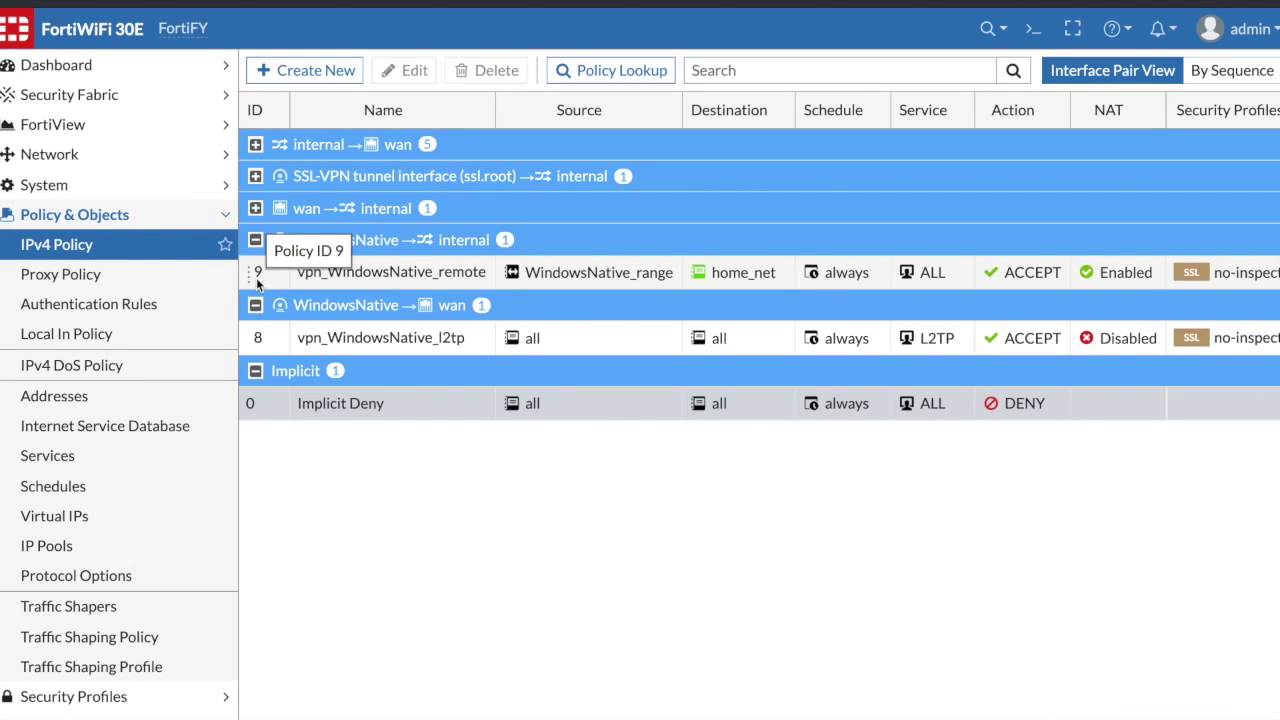
pyautogui.hscroll(2, 369, 284)
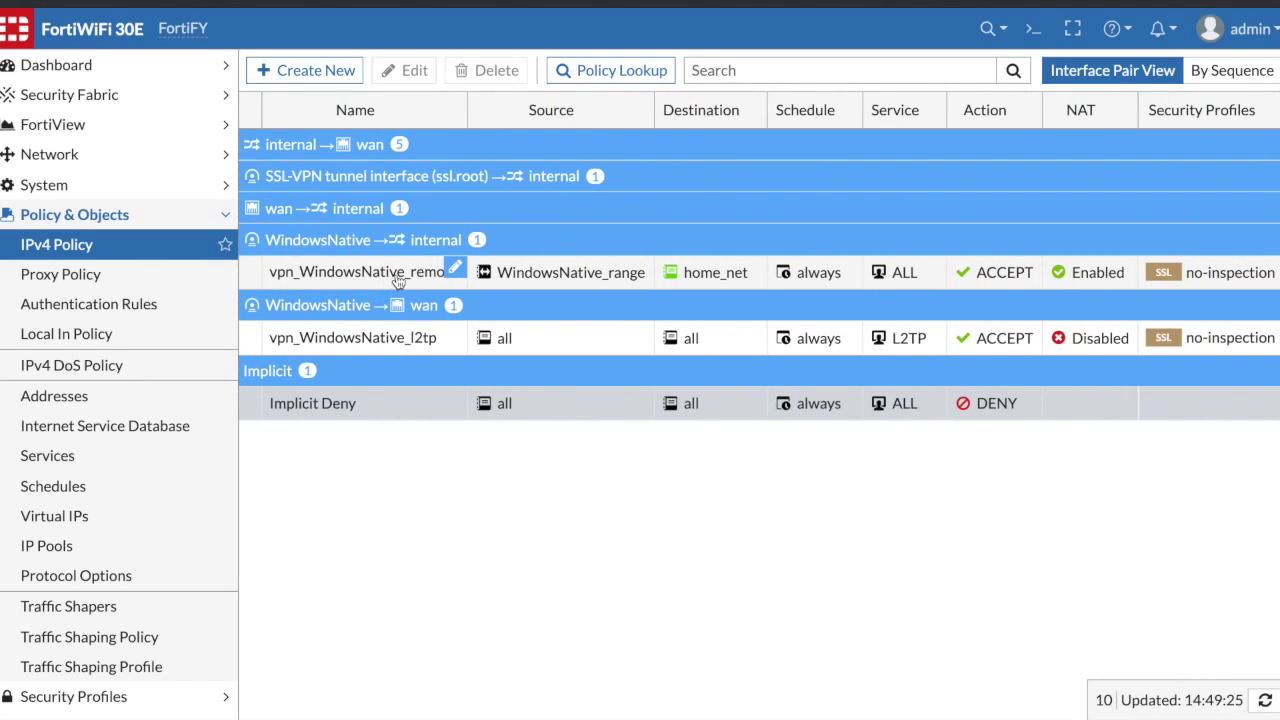
pyautogui.hscroll(2, 440, 320)
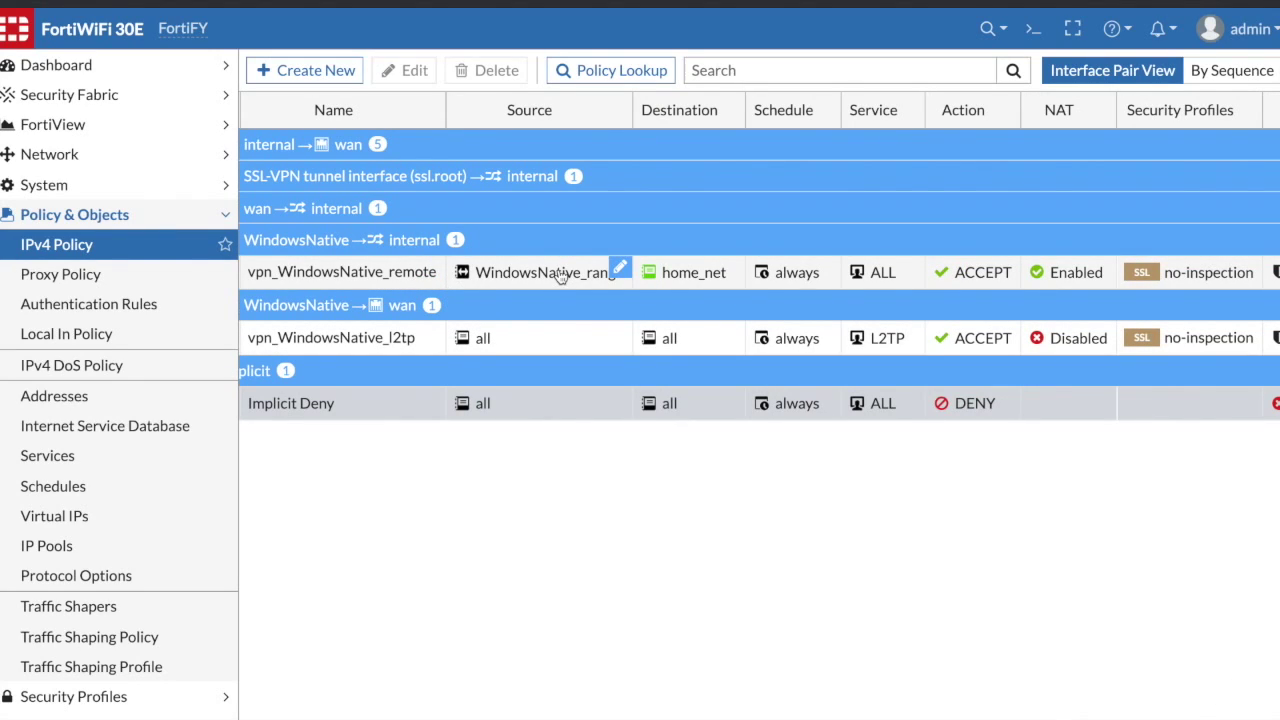
pyautogui.hscroll(5, 561, 276)
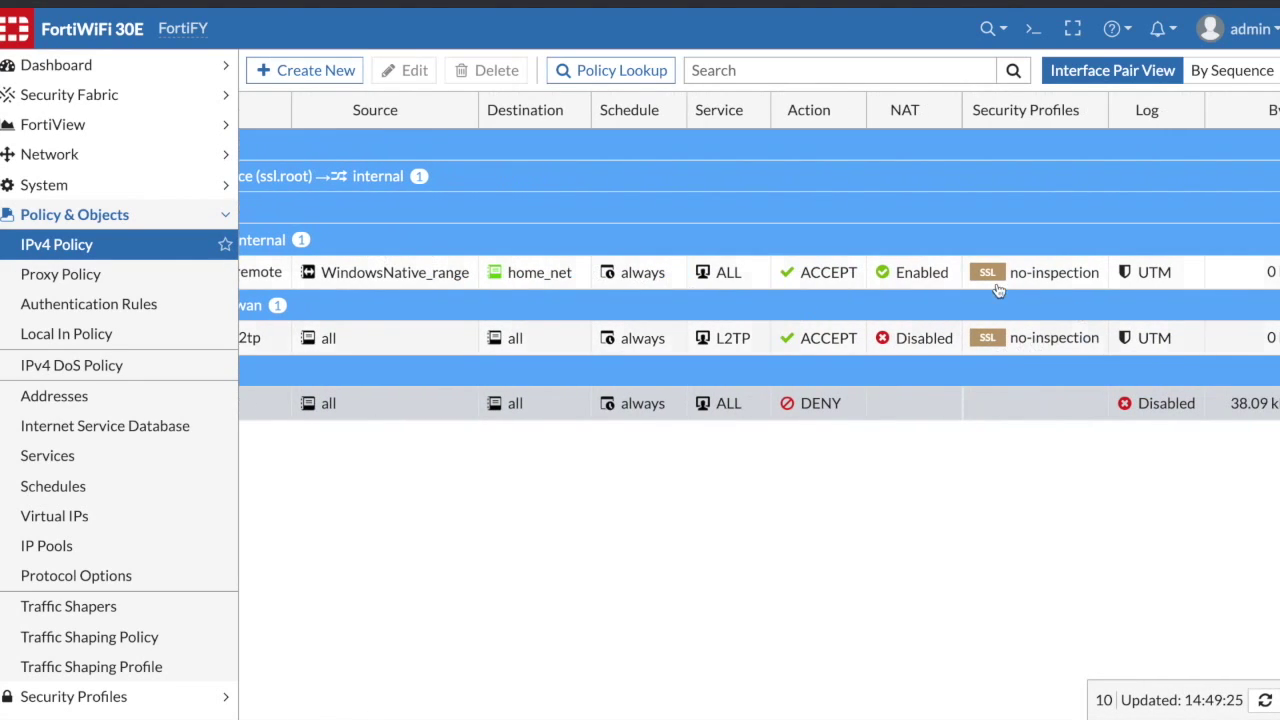
pyautogui.moveTo(903, 278)
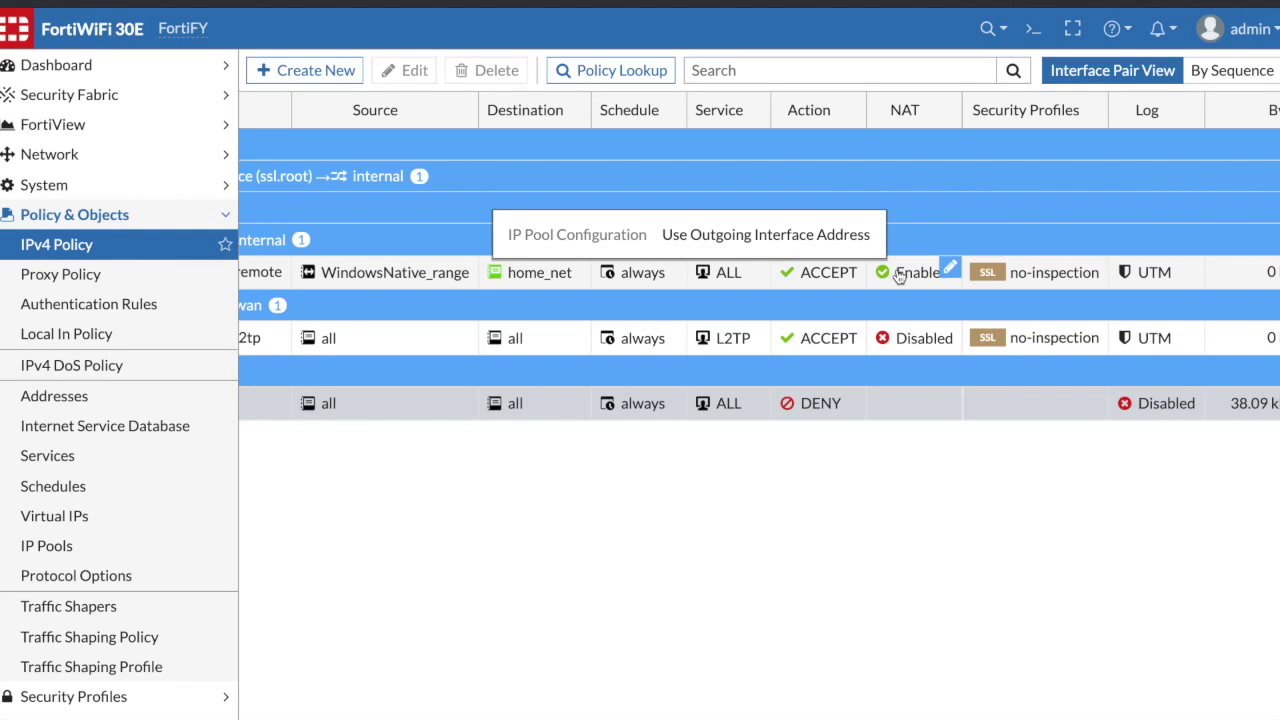
pyautogui.hscroll(-3, 899, 276)
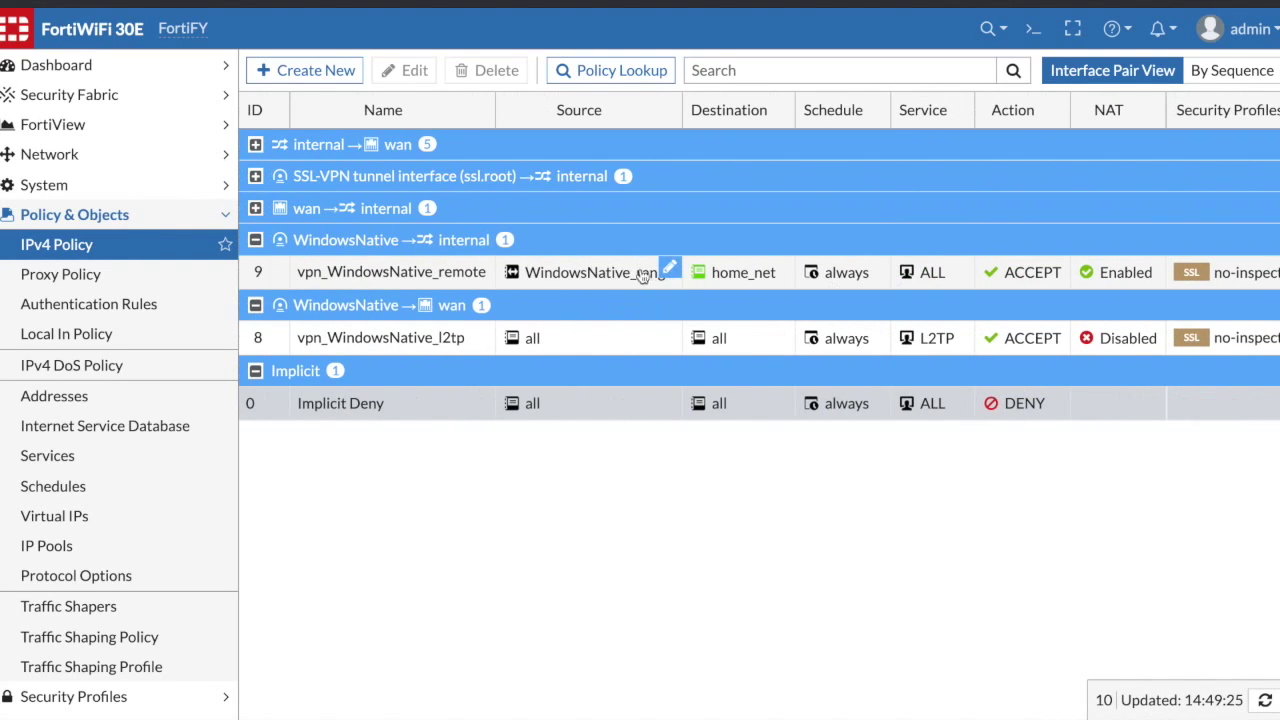
pyautogui.hscroll(3, 514, 343)
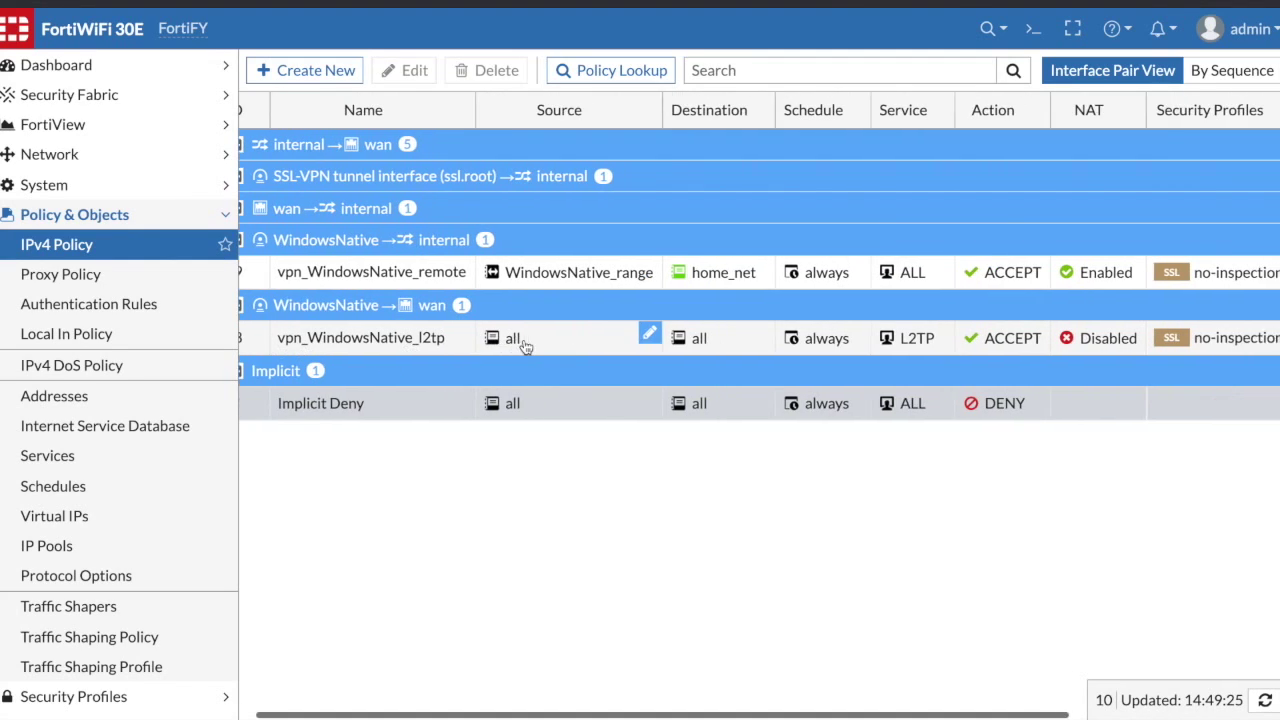
pyautogui.hscroll(-3, 605, 335)
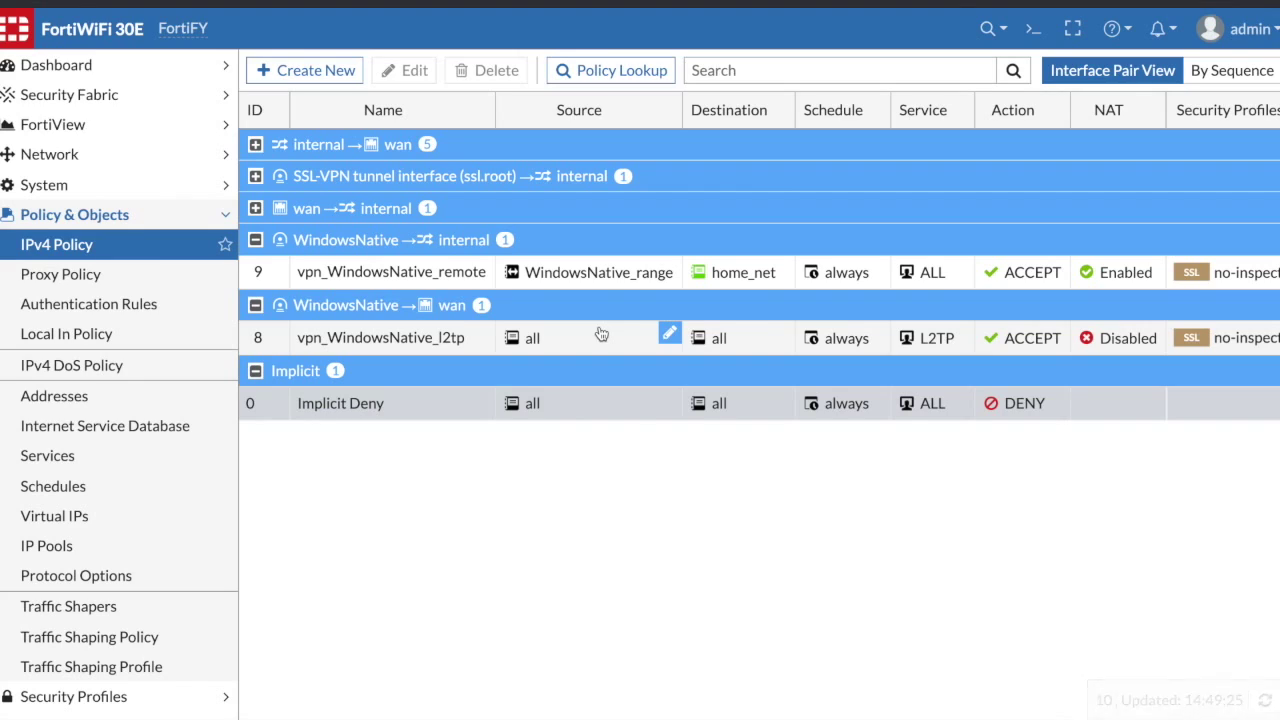
pyautogui.hscroll(3, 601, 334)
pyautogui.hscroll(-3, 601, 334)
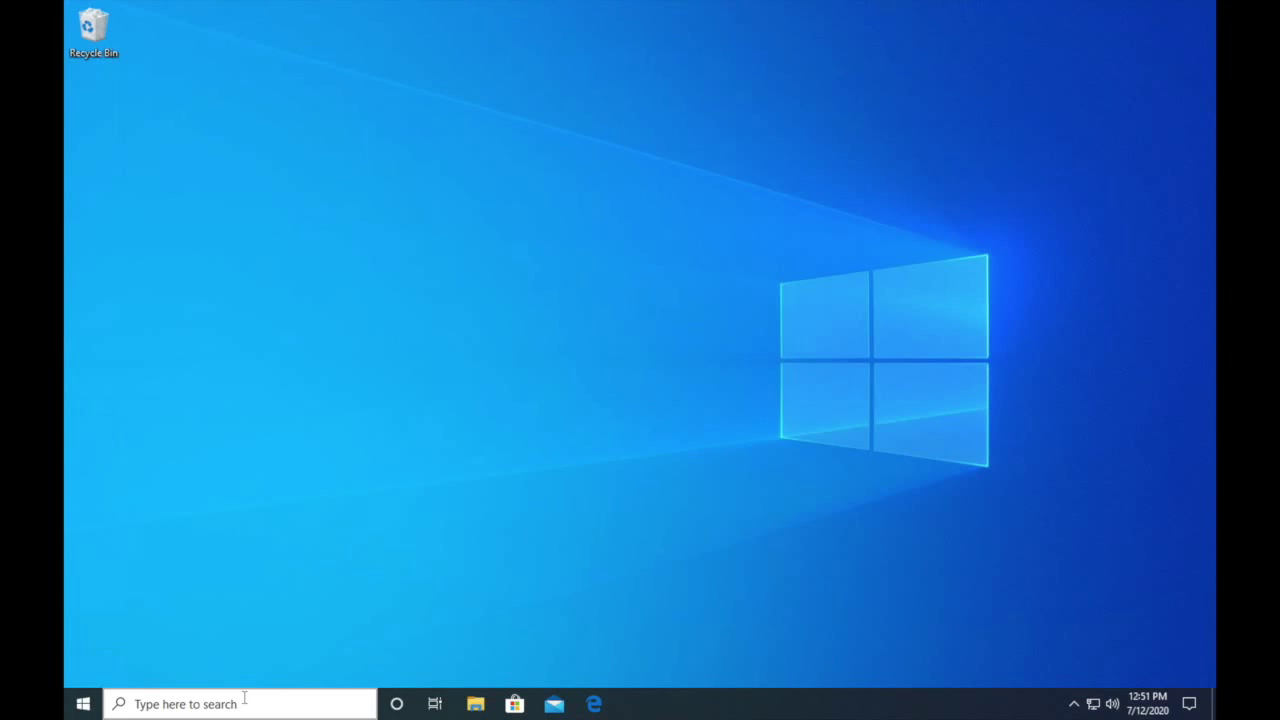
# - Search 'vpn' and begin a new VPN connection using the Windows (built-in) provider
pyautogui.click(244, 699)
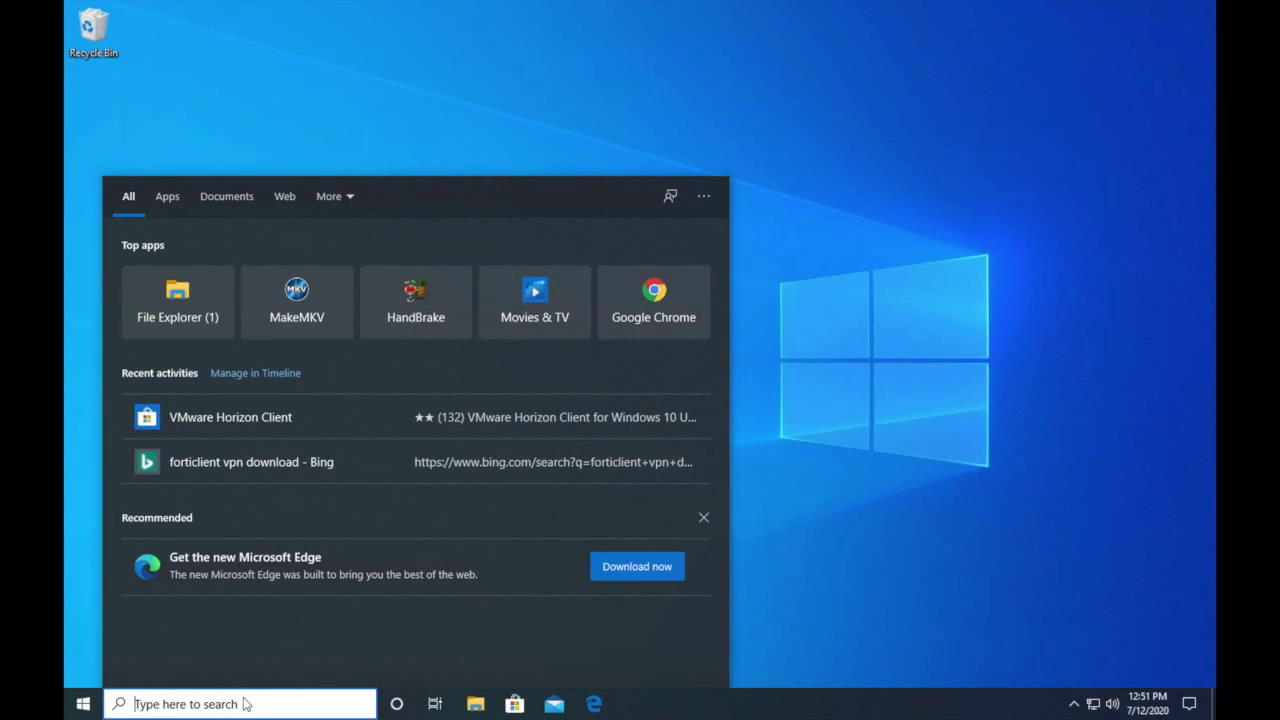
pyautogui.write('vpn')
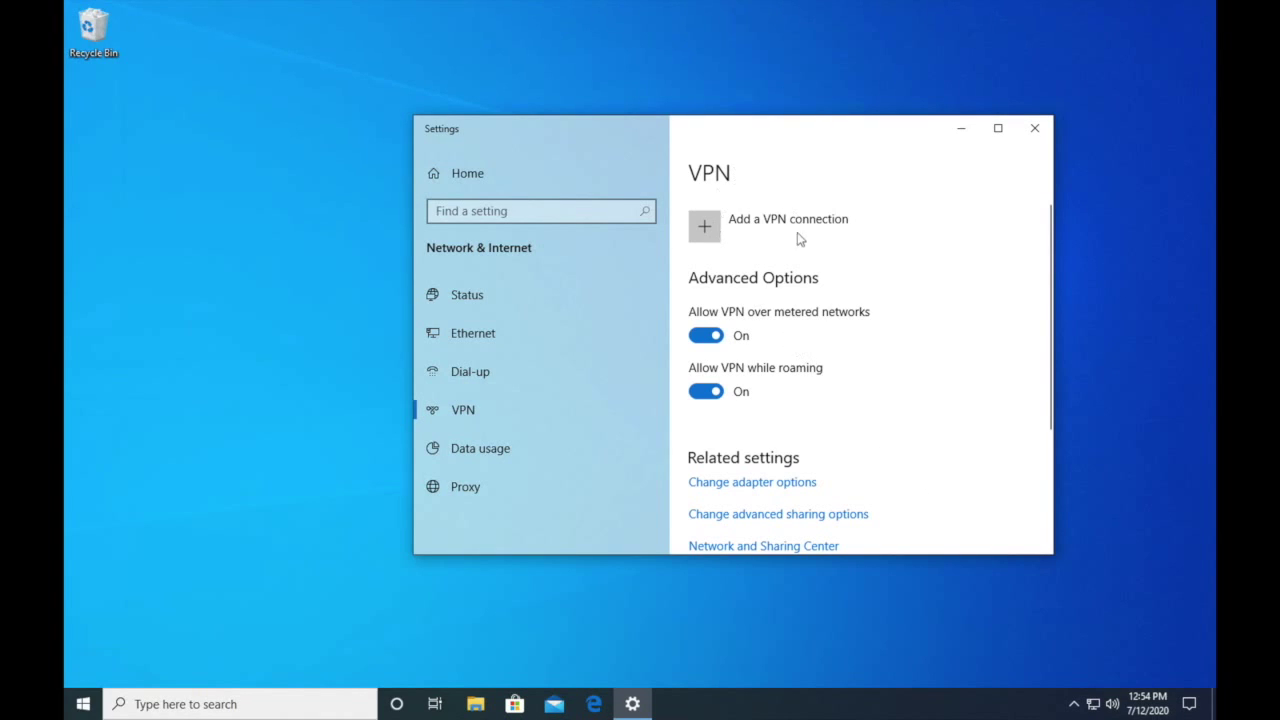
pyautogui.click(718, 225)
pyautogui.click(570, 213)
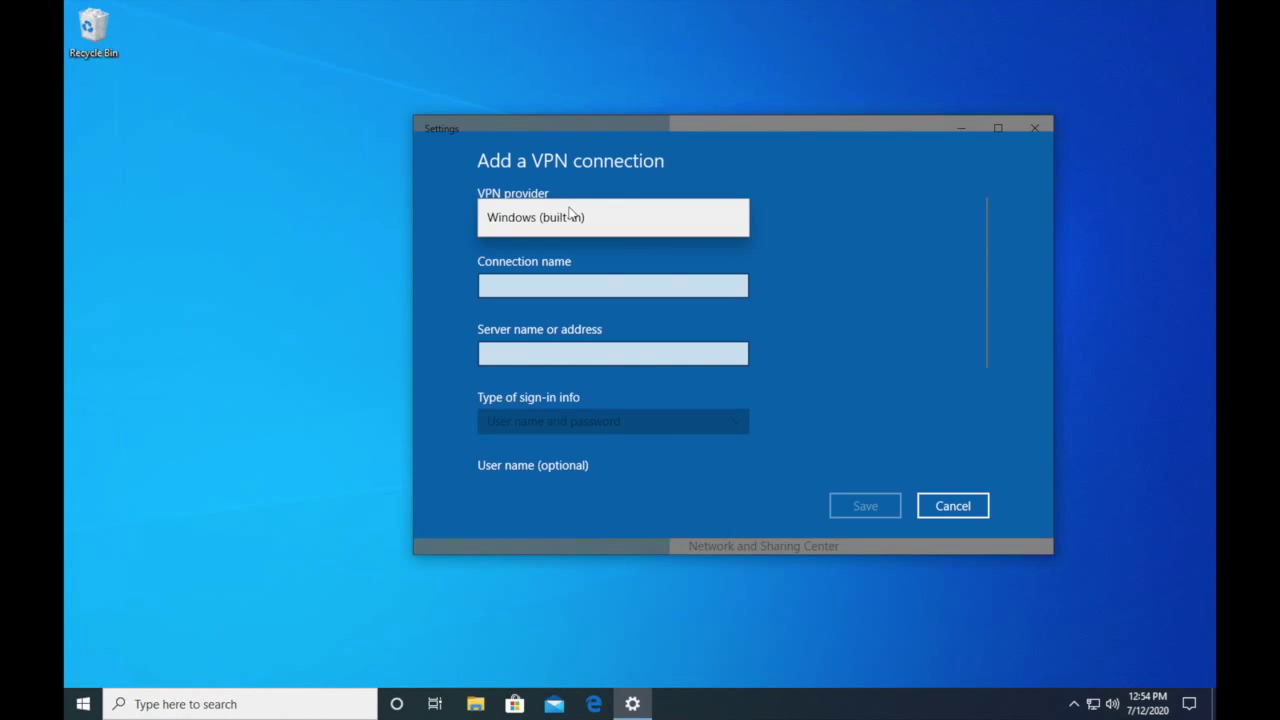
pyautogui.click(570, 213)
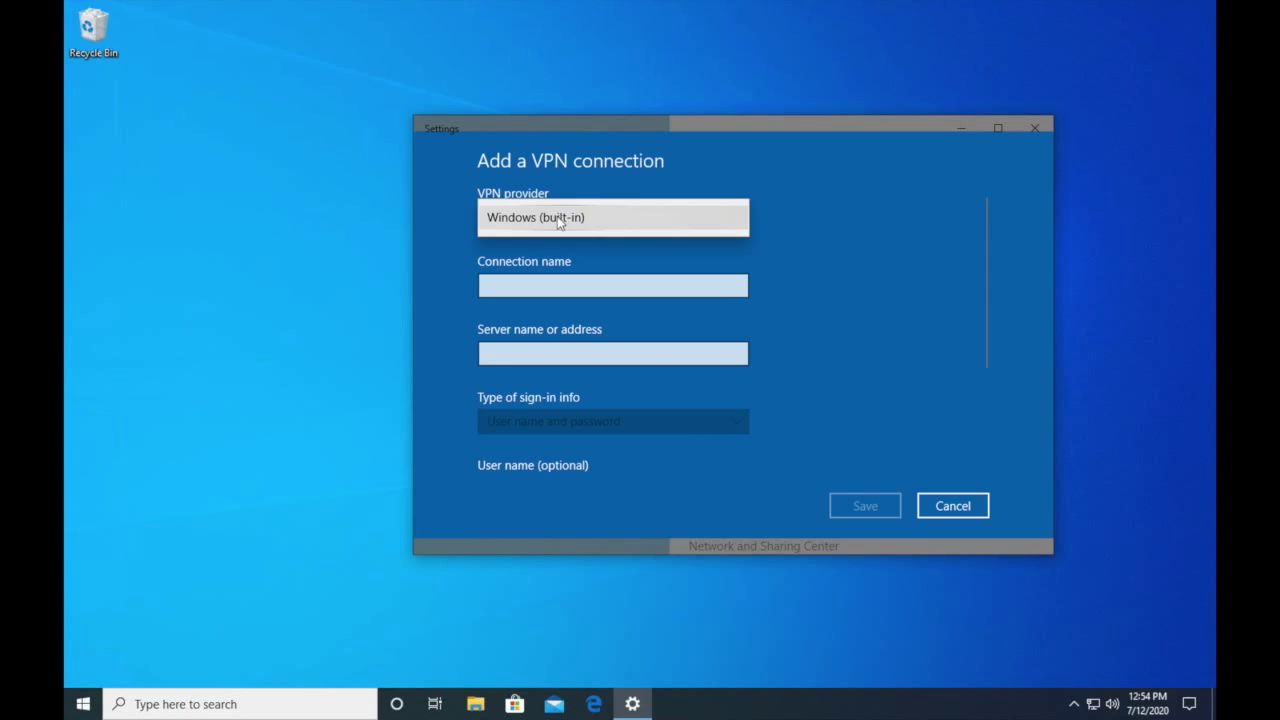
pyautogui.click(517, 288)
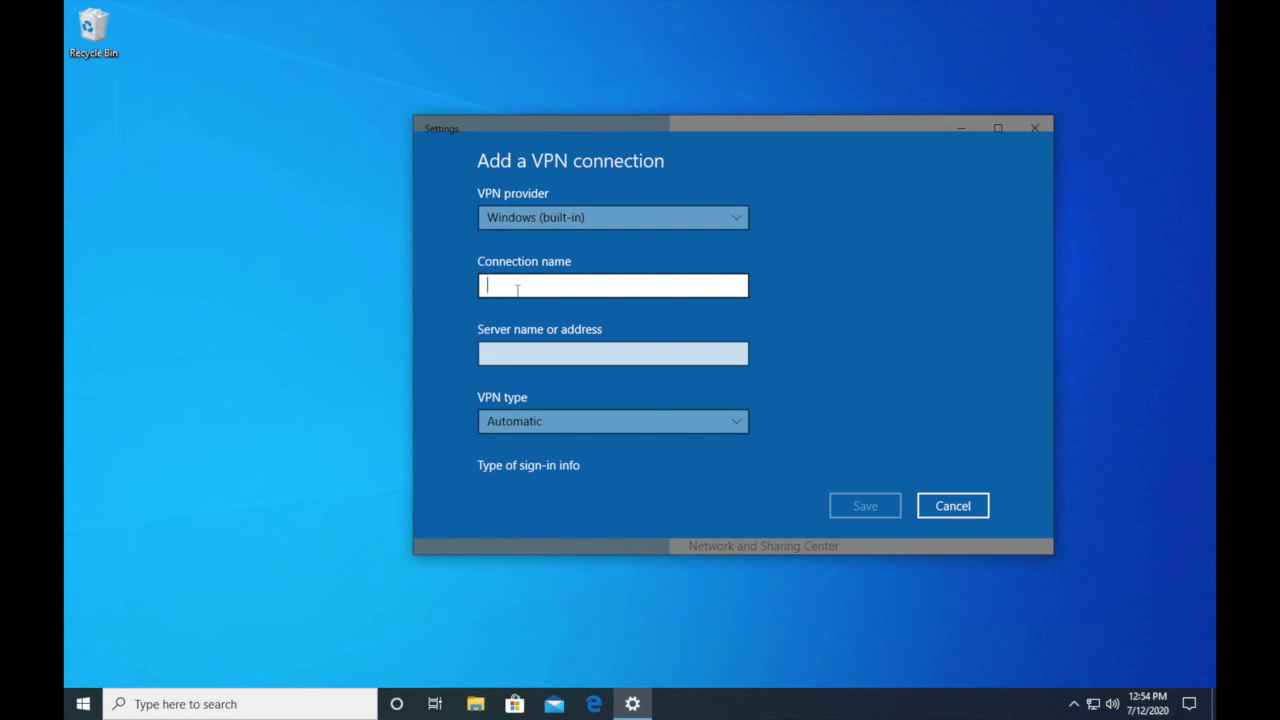
# - Name the built-in VPN connection HomeFortigate and paste the FortiWiFi's public address as server
pyautogui.write('HomeFortigate')
pyautogui.click(516, 345)
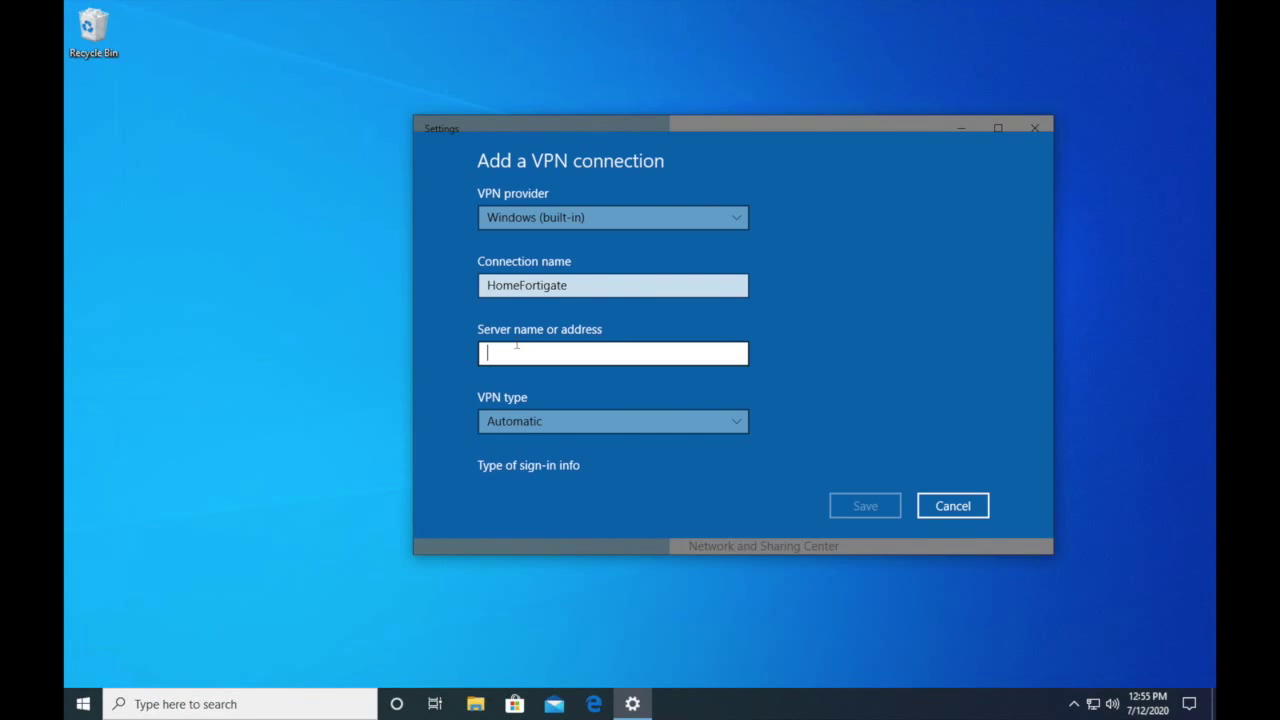
pyautogui.hotkey('ctrl', 'v')
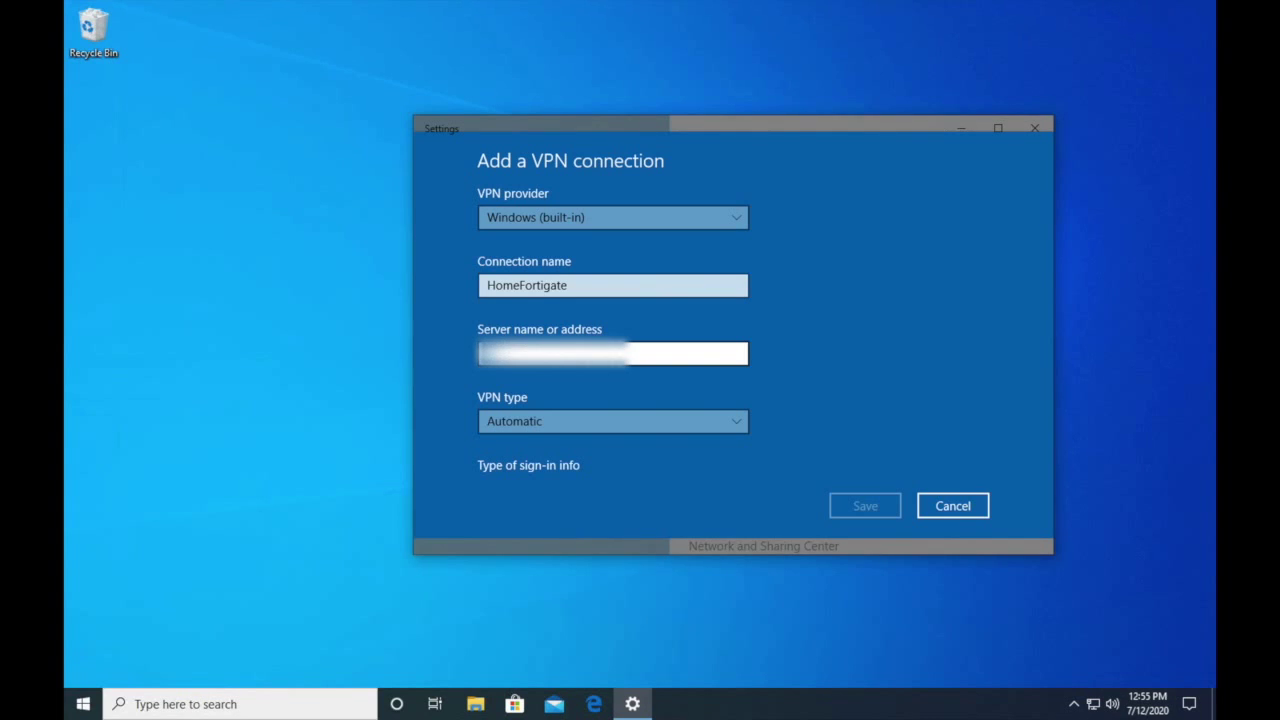
pyautogui.hotkey('ctrl', 'v')
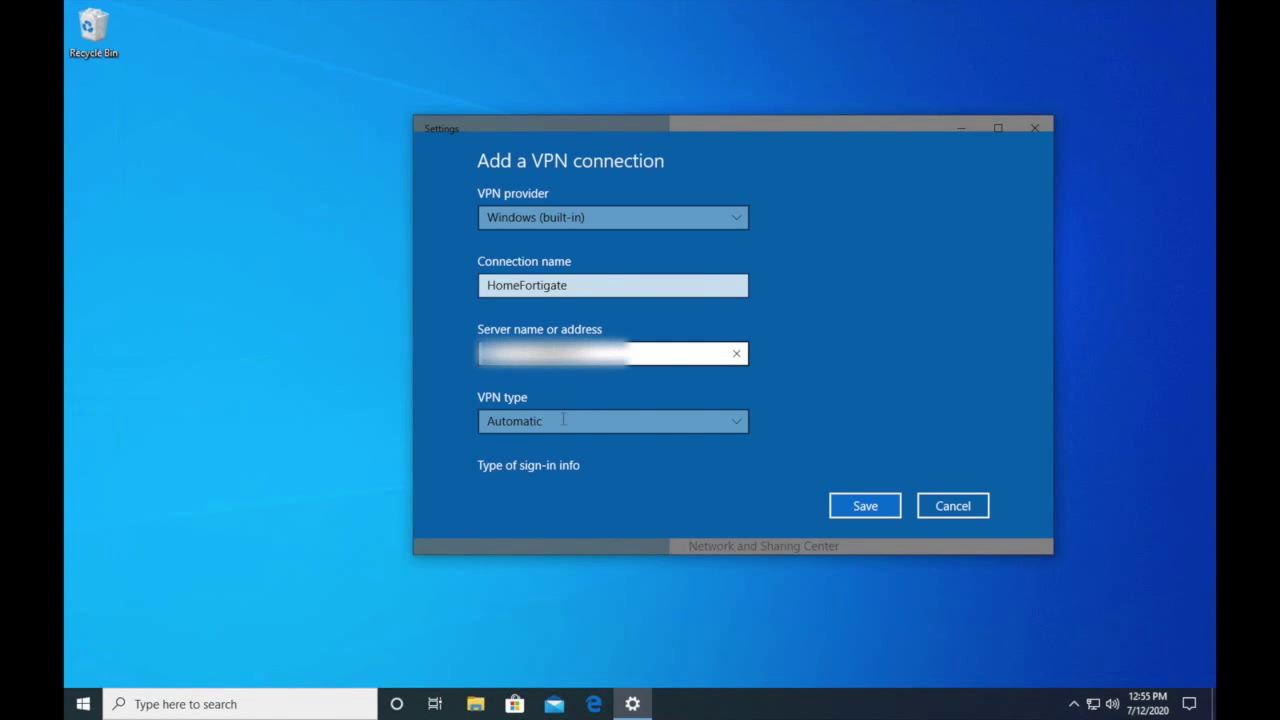
pyautogui.scroll(-2, 561, 417)
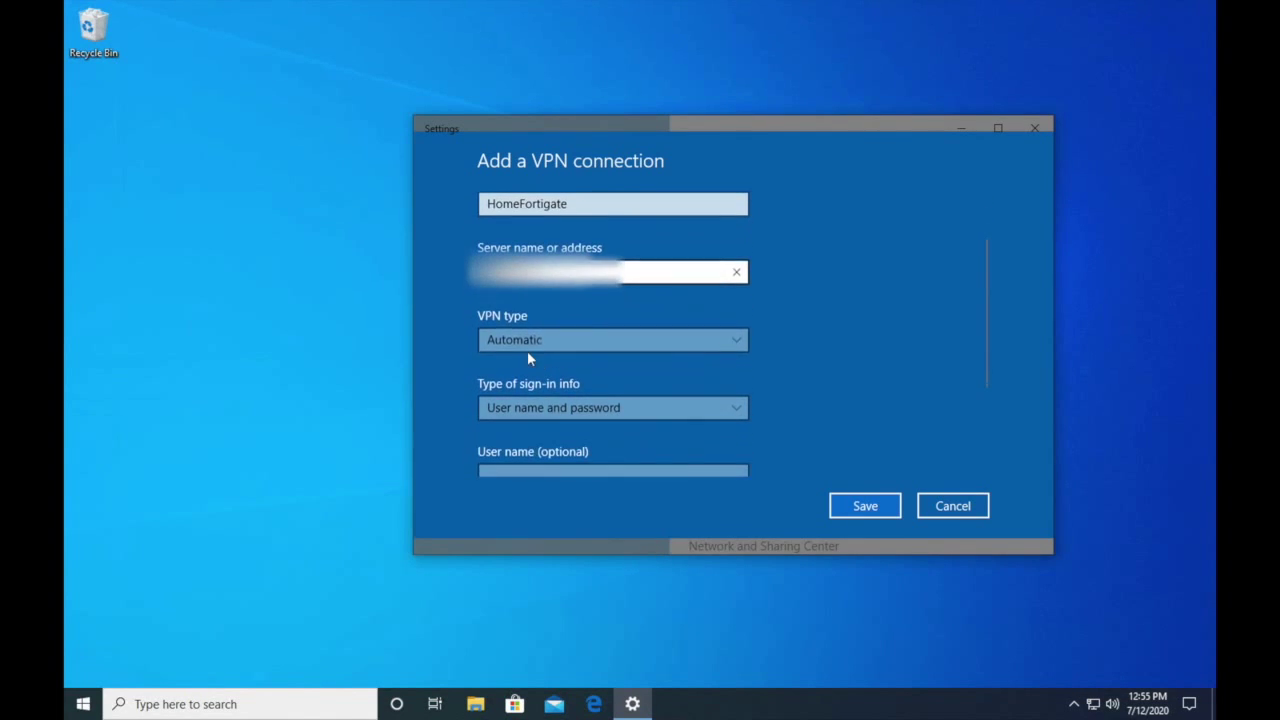
# - Set the VPN type to L2TP/IPsec with pre-shared key and enter the key
pyautogui.click(538, 342)
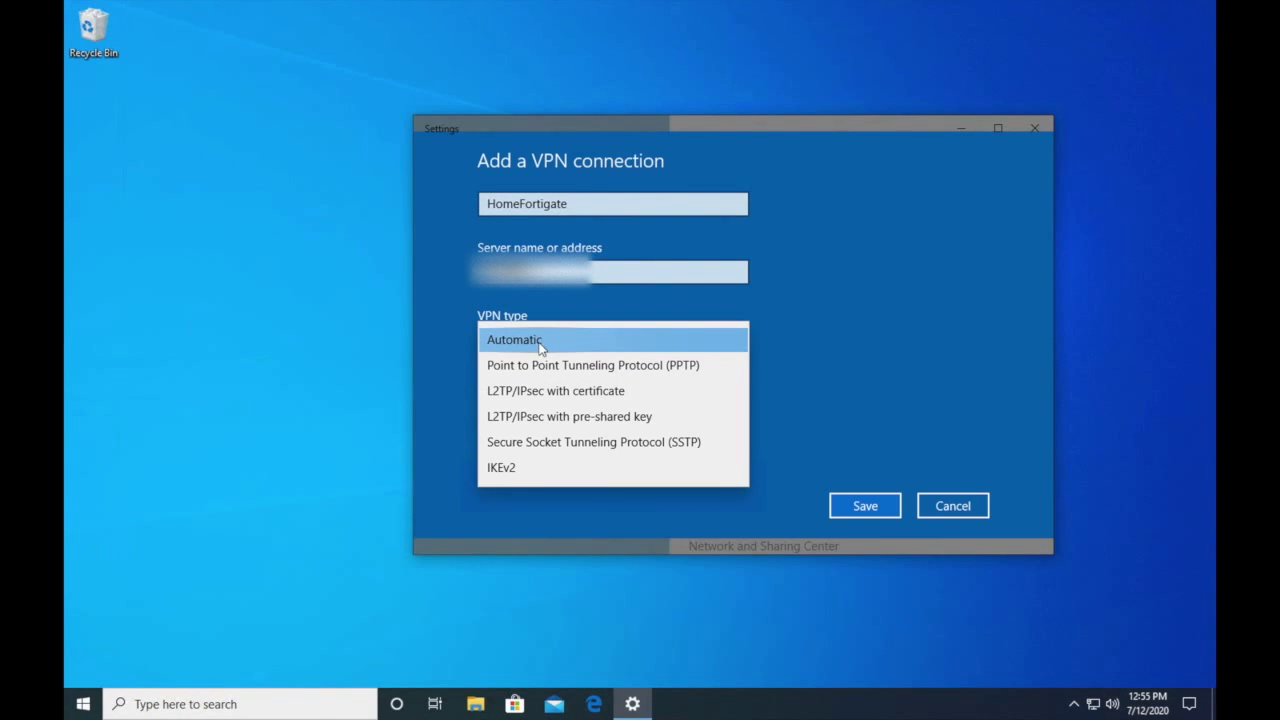
pyautogui.click(530, 417)
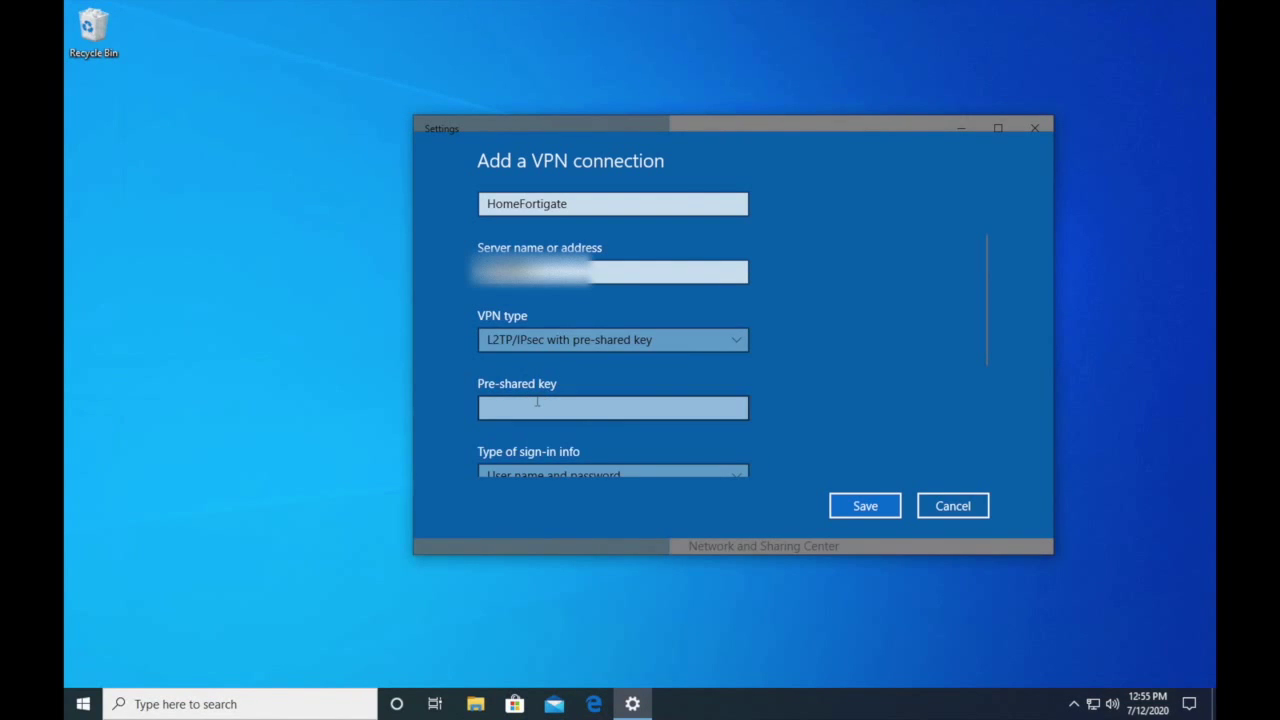
pyautogui.click(512, 408)
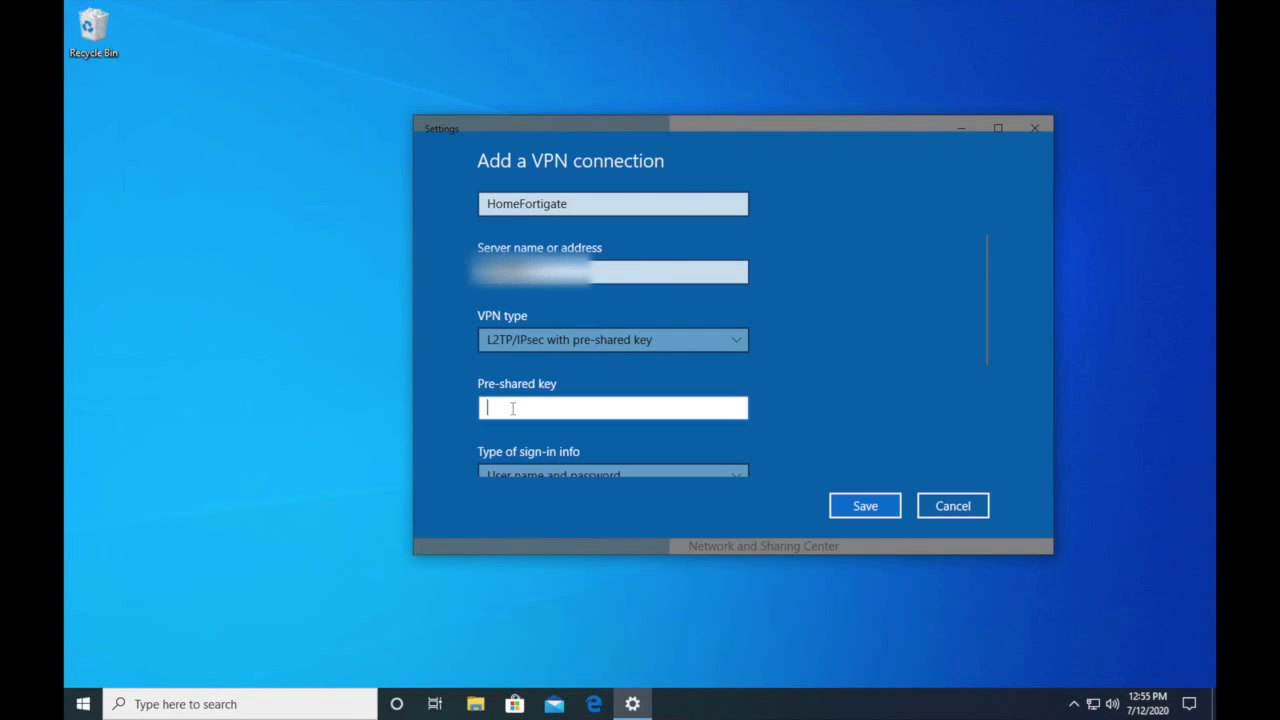
pyautogui.write('*******')
pyautogui.scroll(-1, 573, 367)
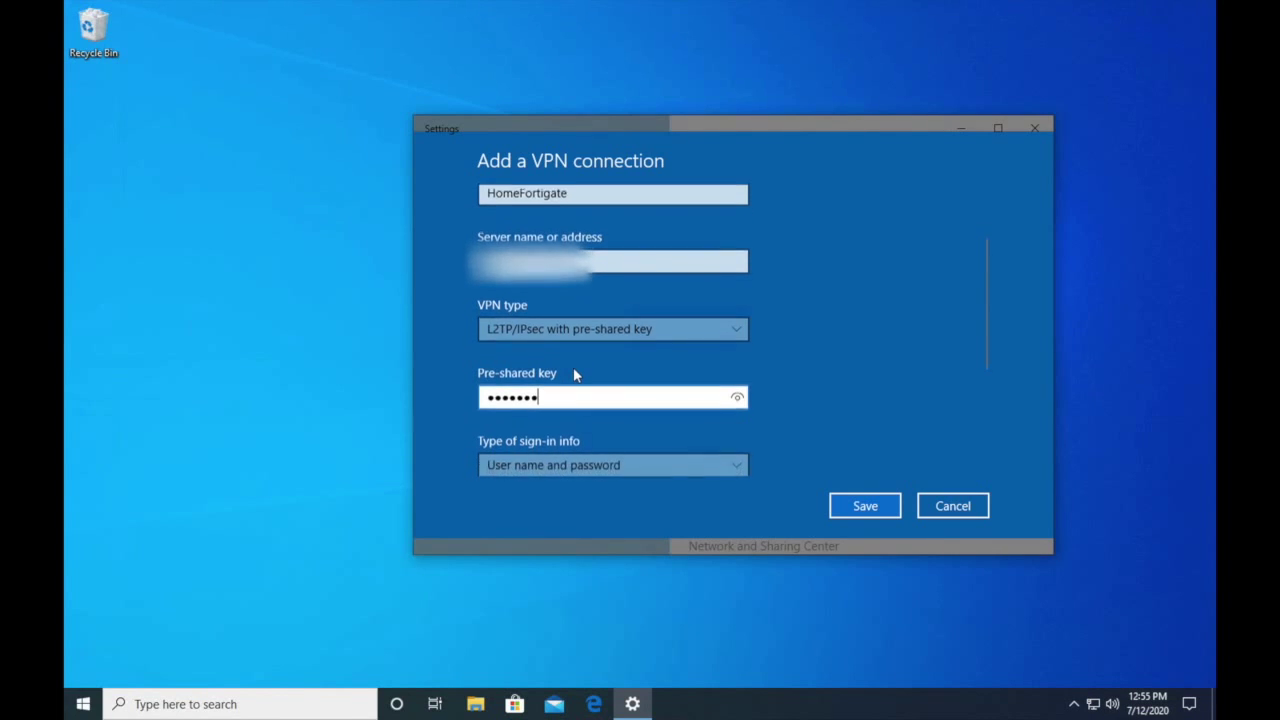
pyautogui.scroll(-4, 575, 375)
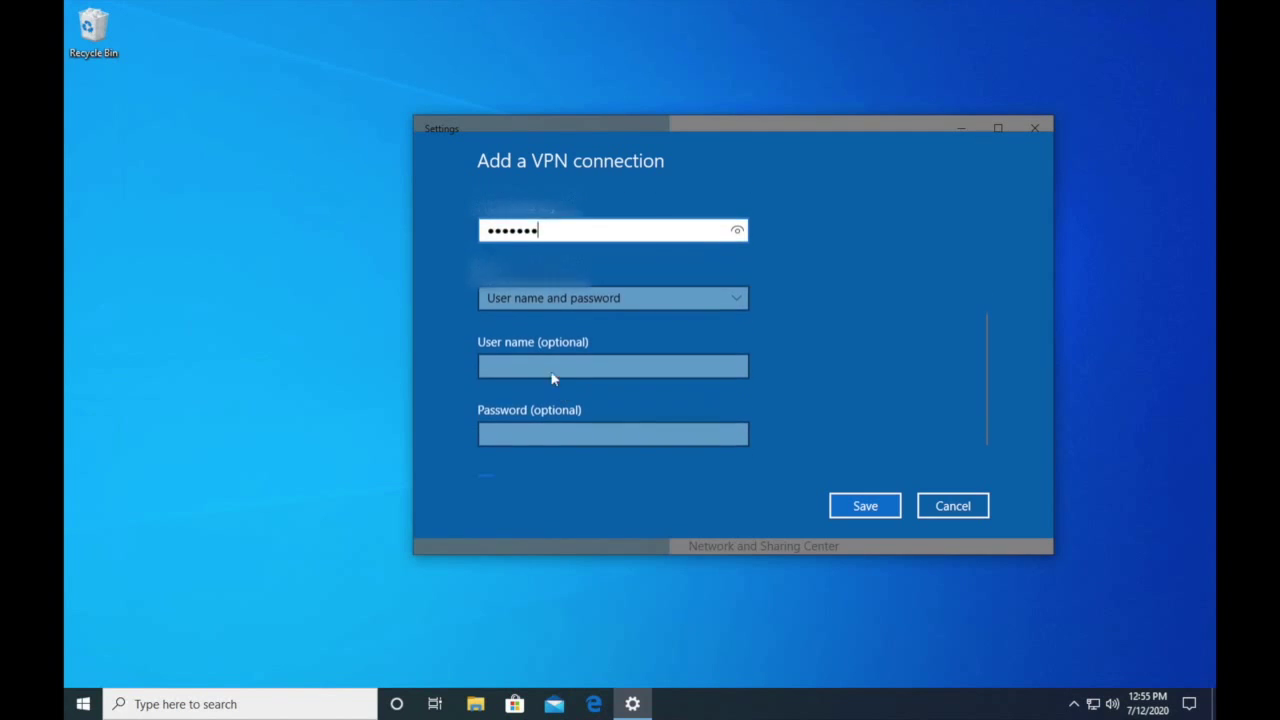
# - Enter user name windowsvpn and its password, then save the HomeFortigate connection
pyautogui.click(520, 366)
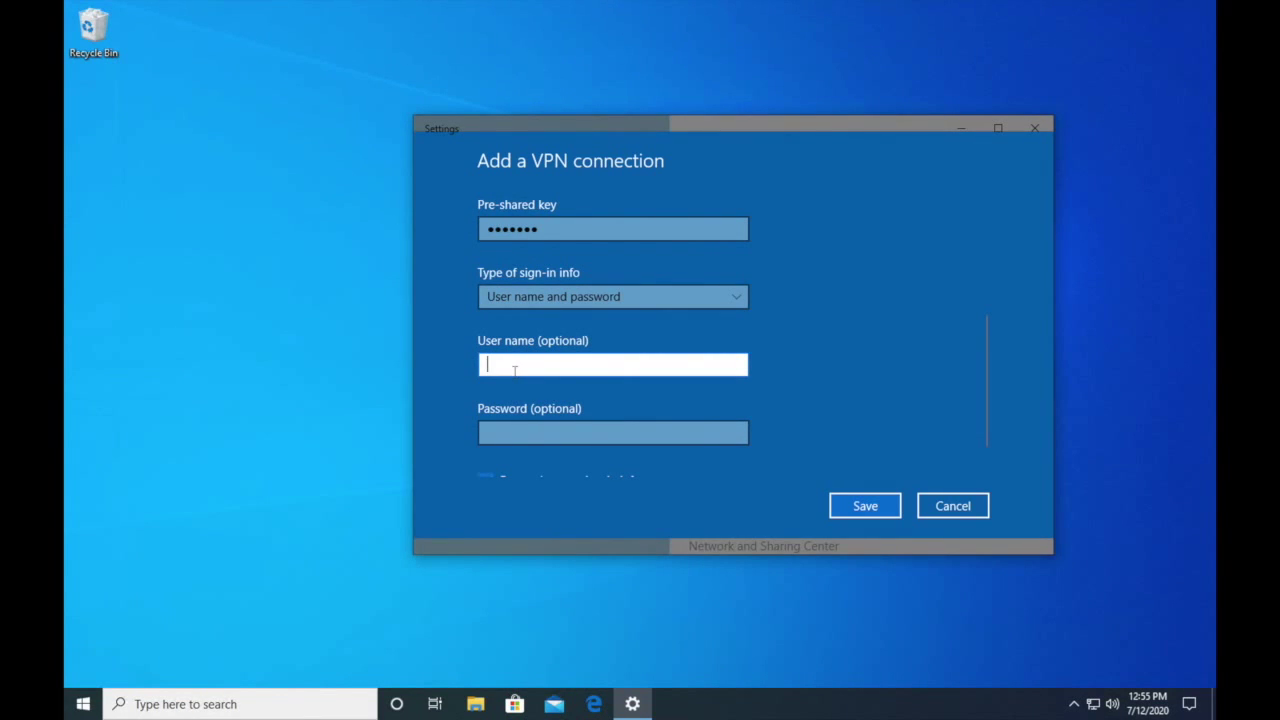
pyautogui.write('windowsvpn')
pyautogui.press('Tab')
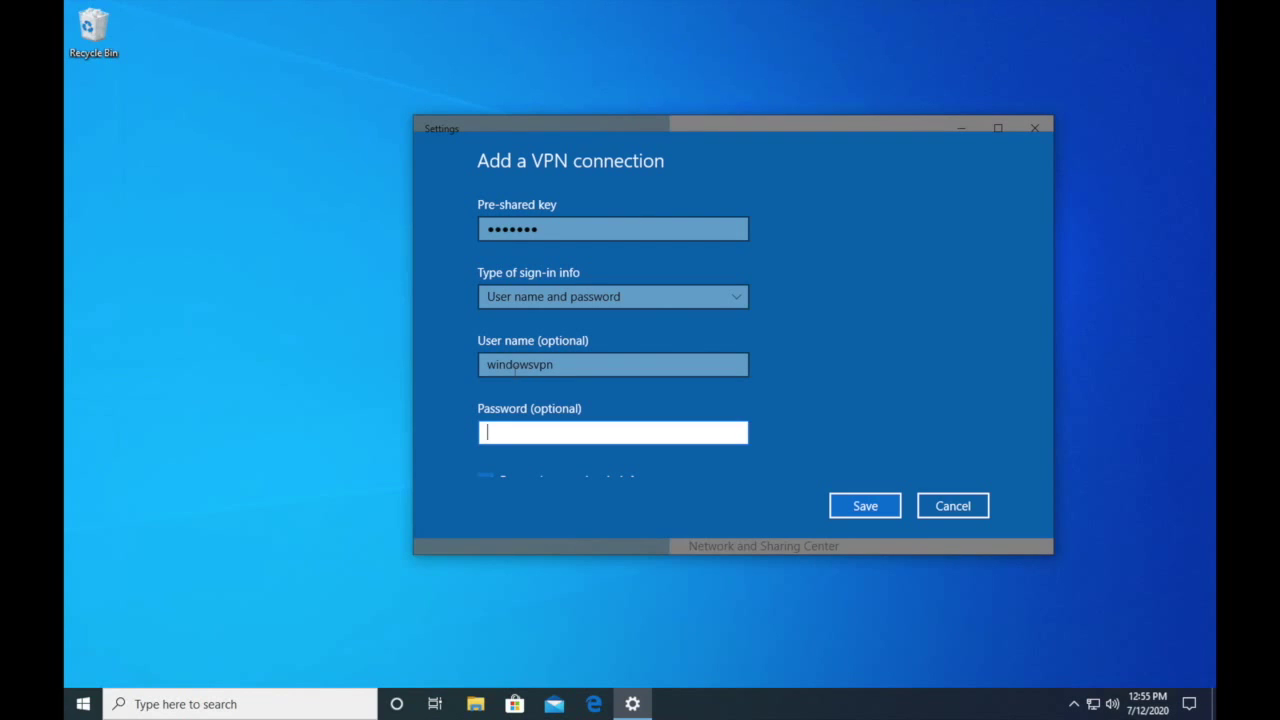
pyautogui.write('•••••••')
pyautogui.scroll(-2, 517, 369)
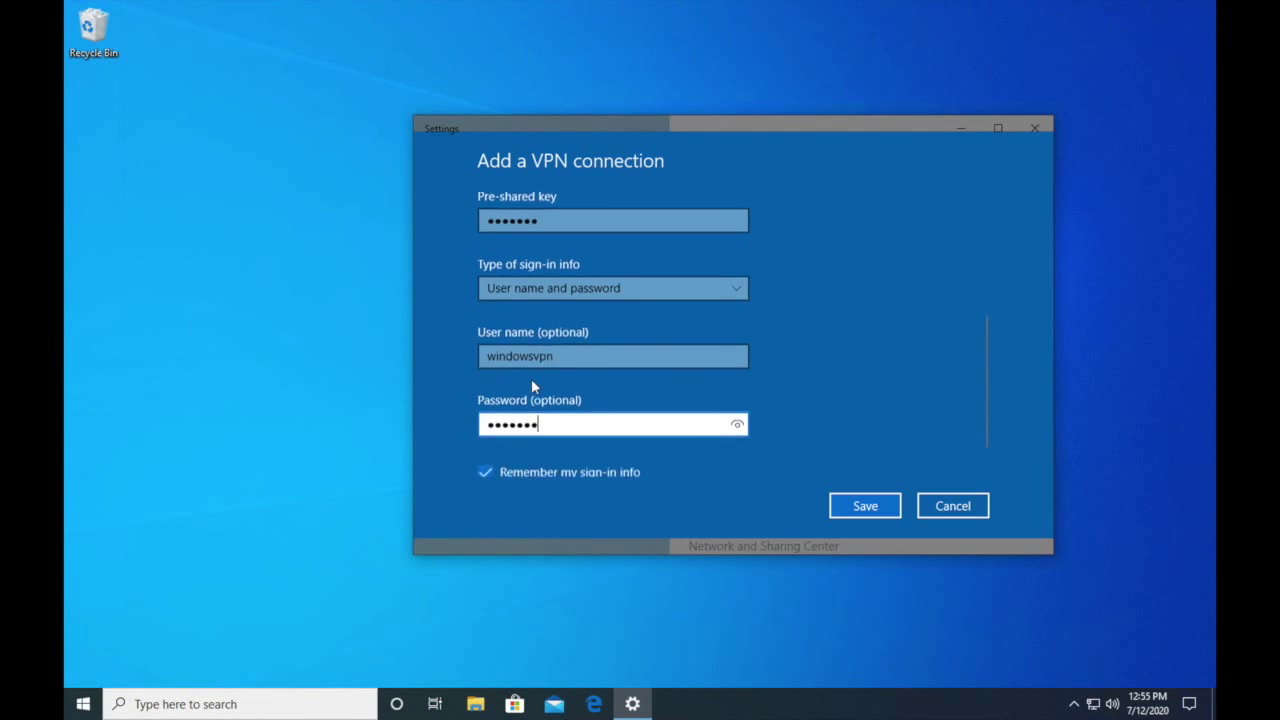
pyautogui.click(858, 506)
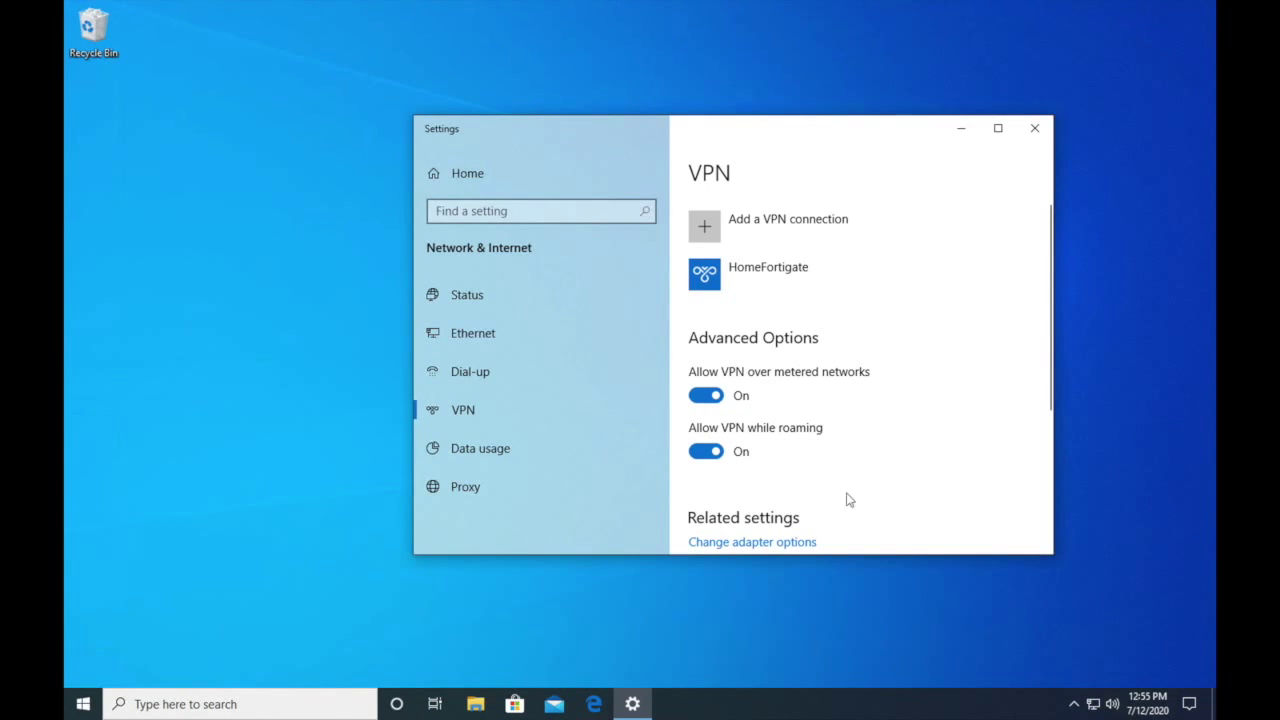
# - Close Settings and connect HomeFortigate from the network tray list until it shows Connected
pyautogui.click(741, 279)
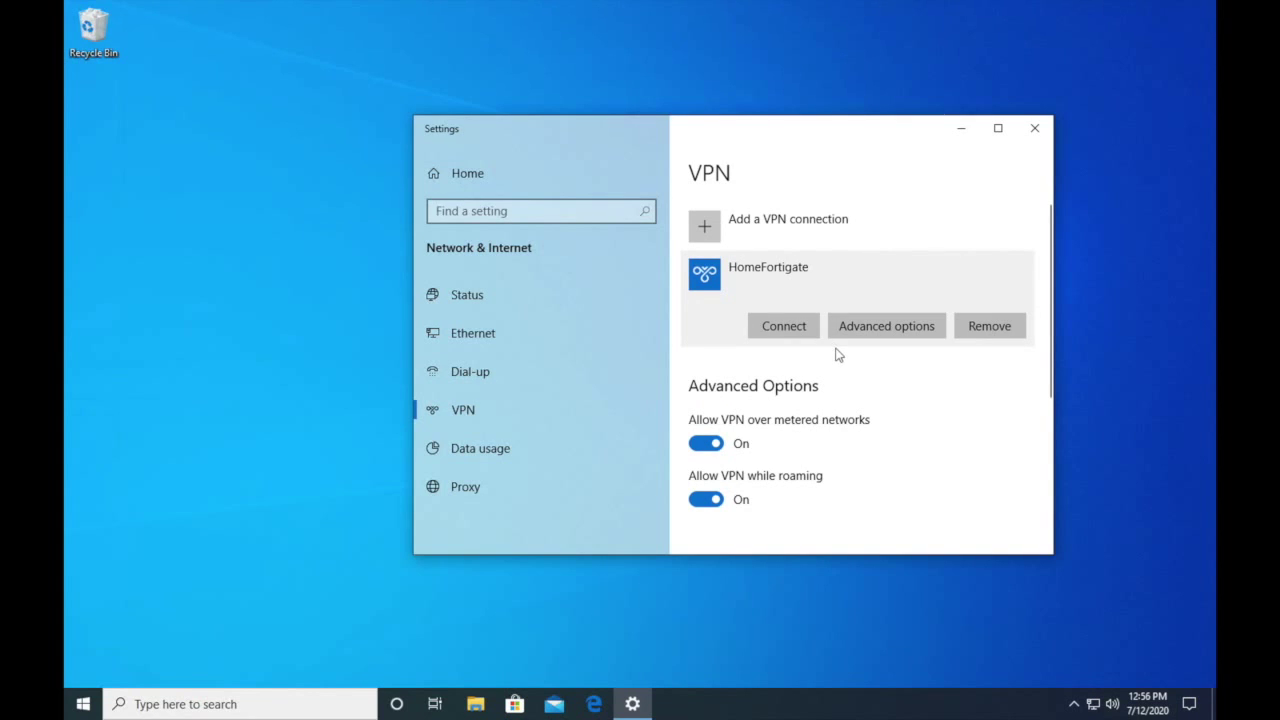
pyautogui.click(1034, 128)
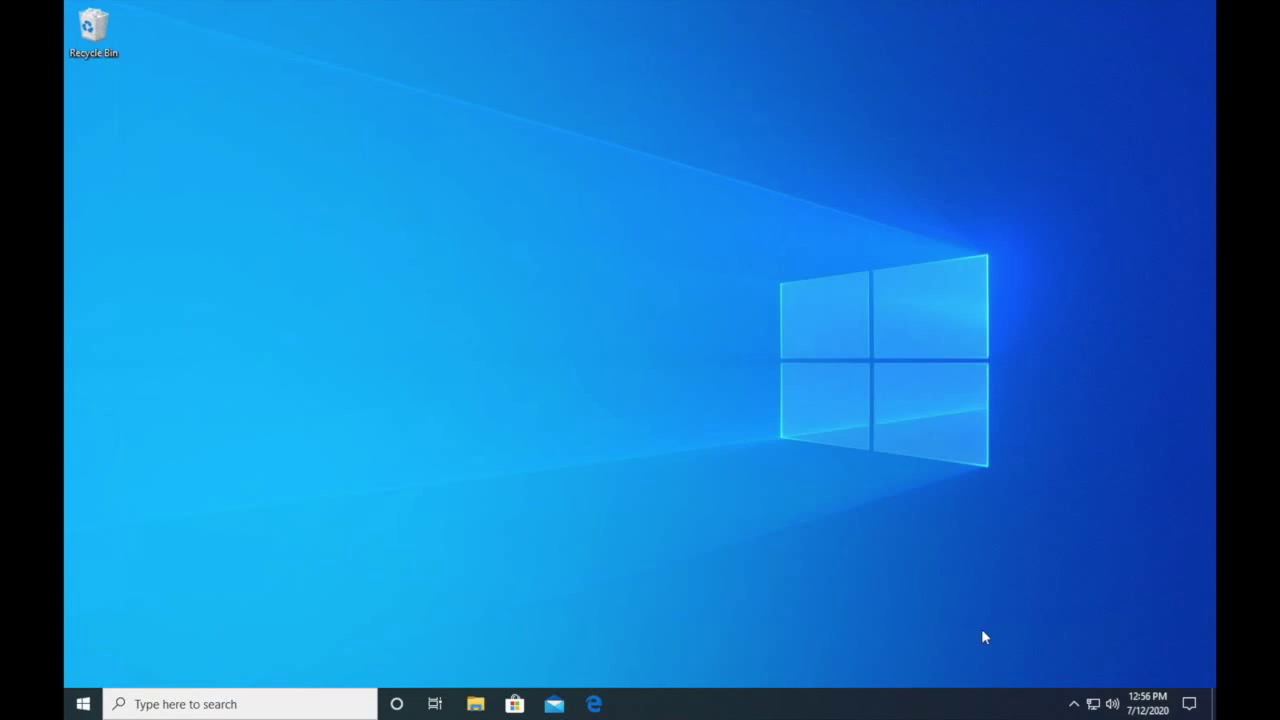
pyautogui.click(1094, 706)
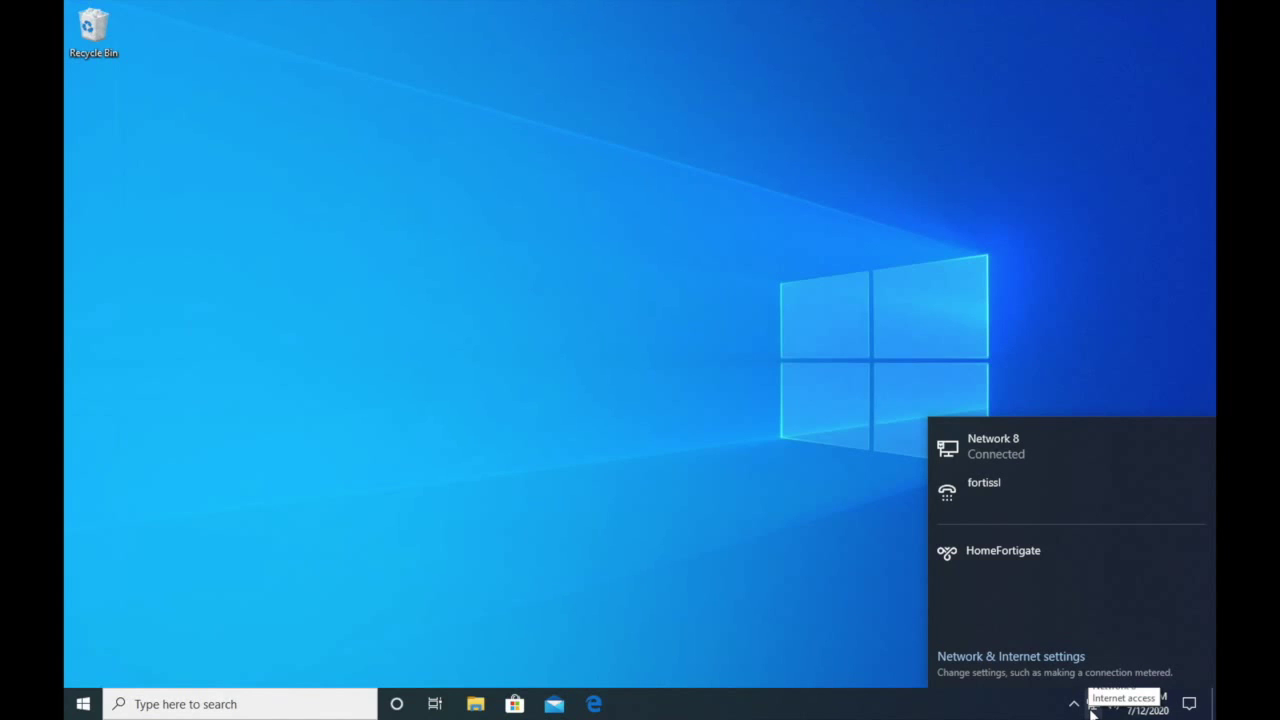
pyautogui.click(1012, 567)
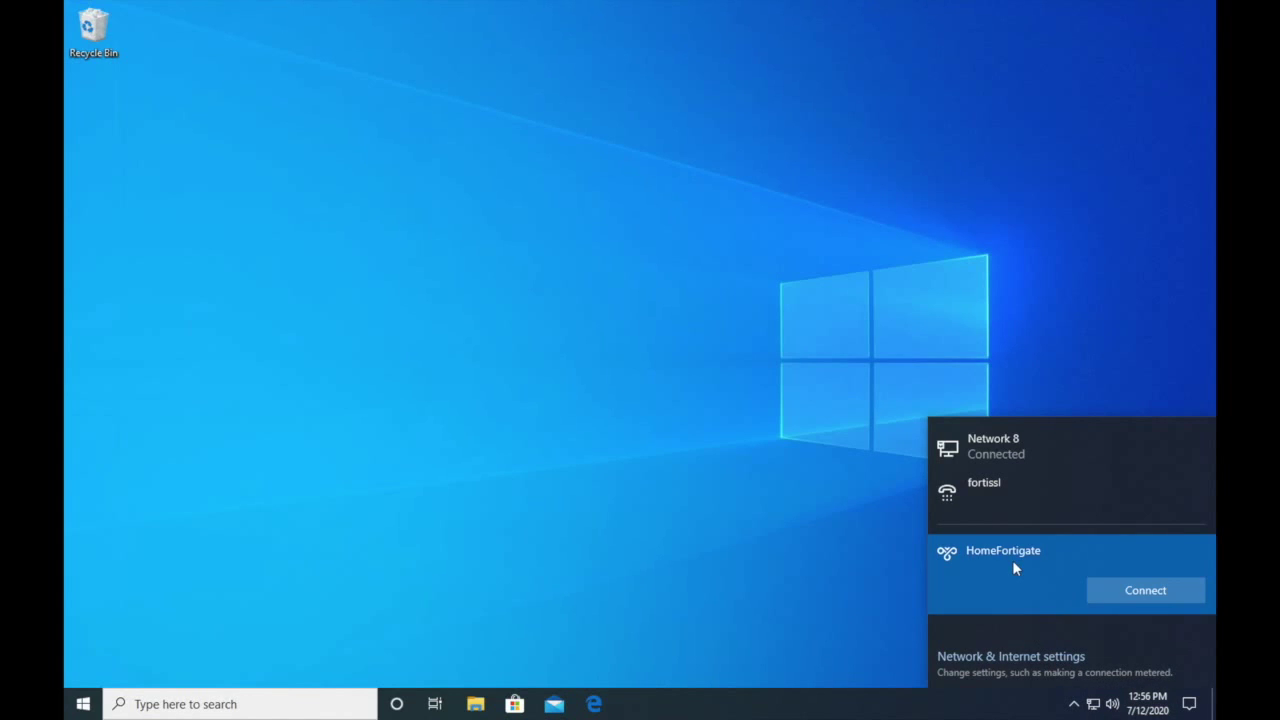
pyautogui.click(1121, 593)
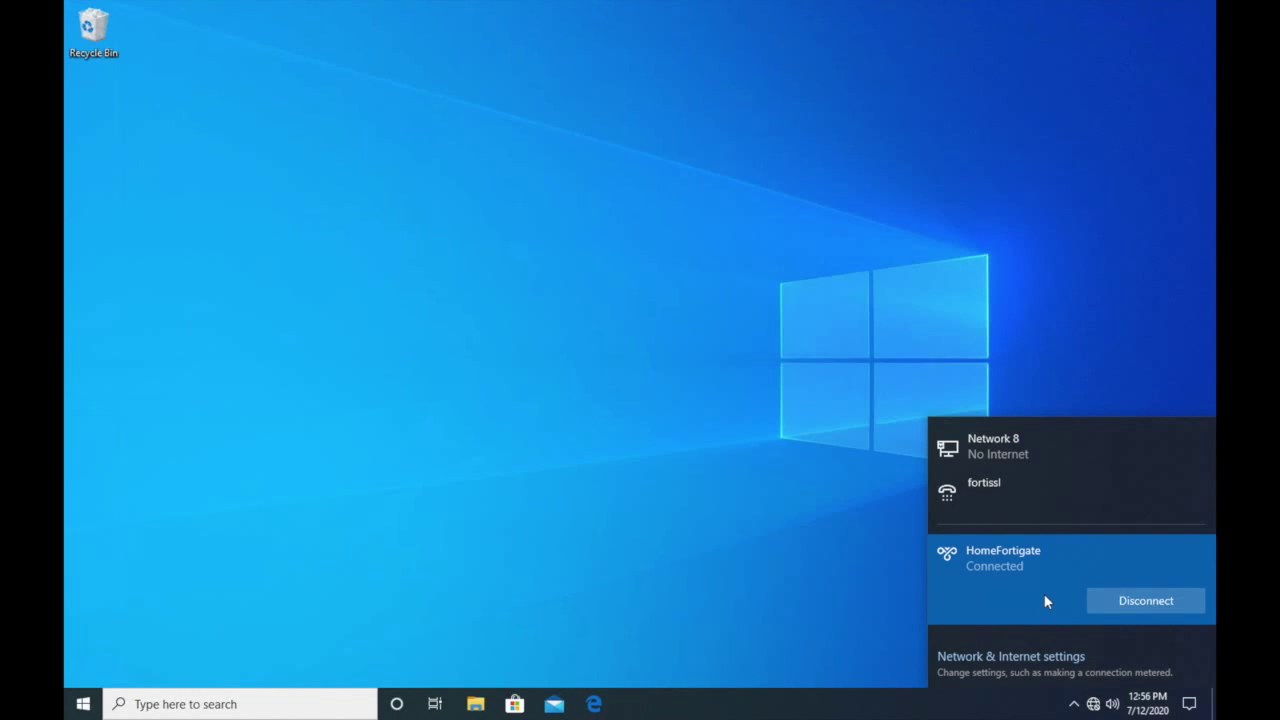
pyautogui.click(287, 697)
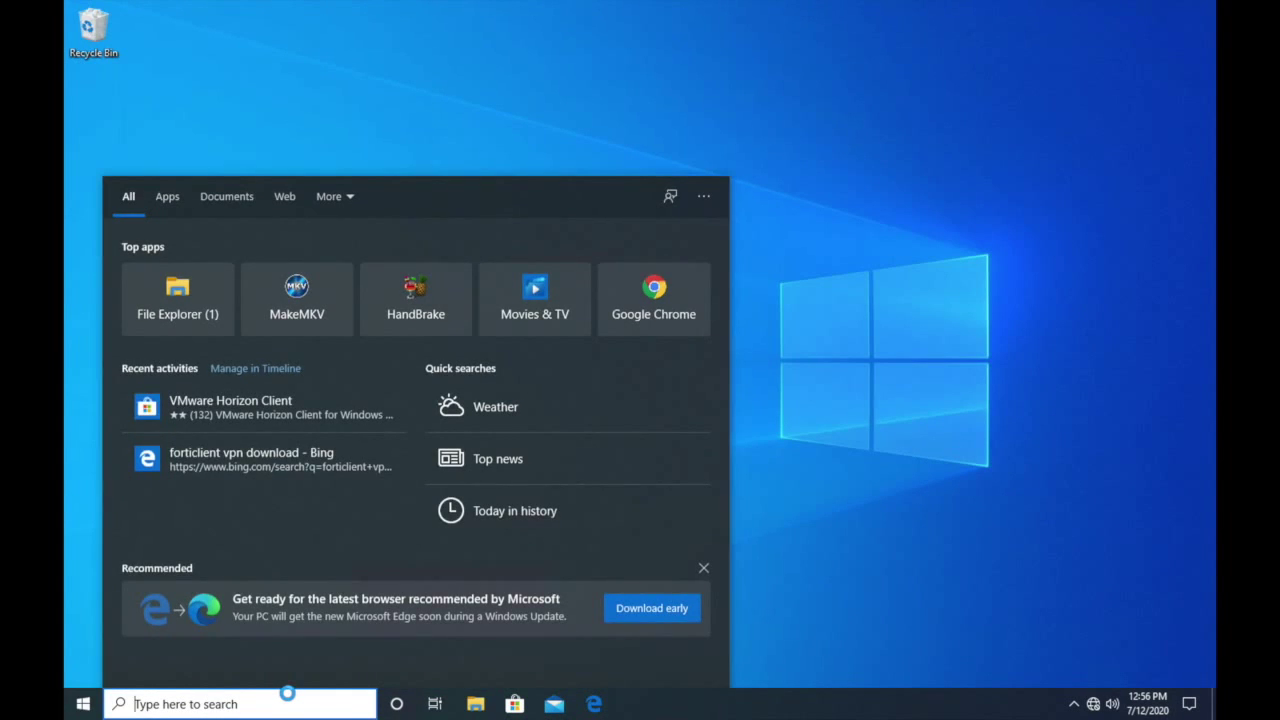
# - Launch Command Prompt and run ipconfig
pyautogui.write('comm')
pyautogui.press('Return')
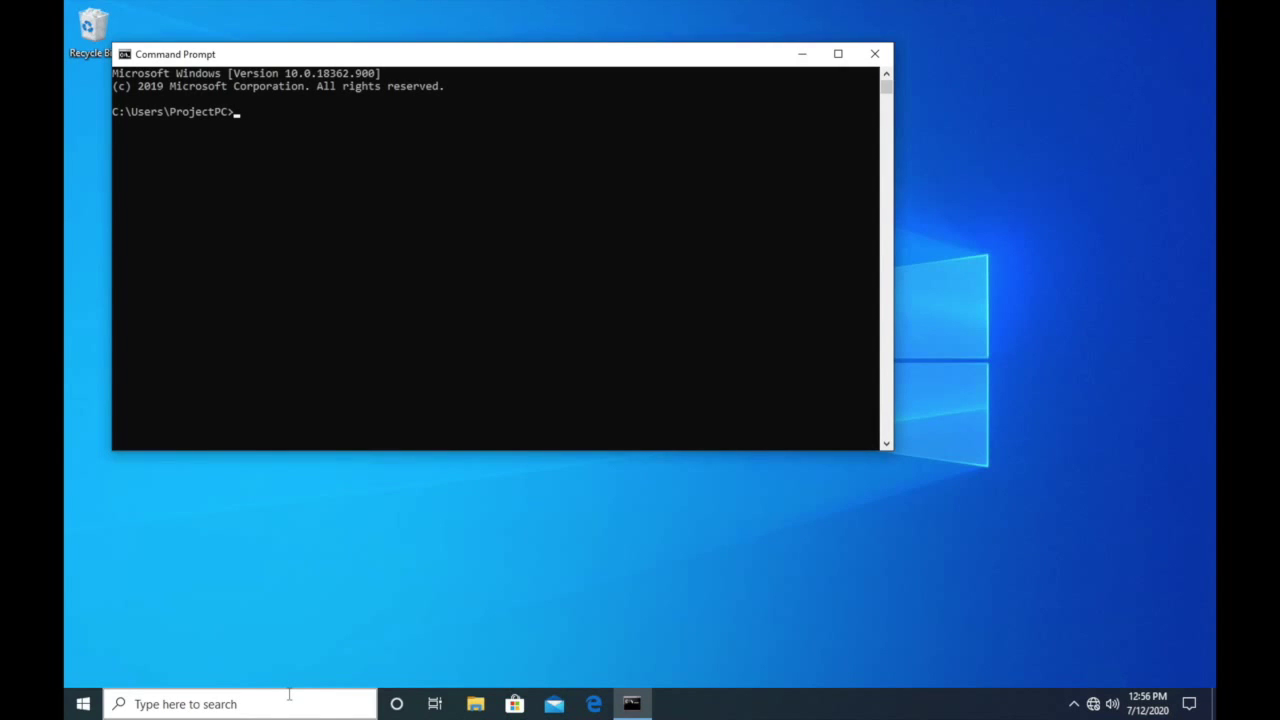
pyautogui.write('ipconfig')
pyautogui.press('Return')
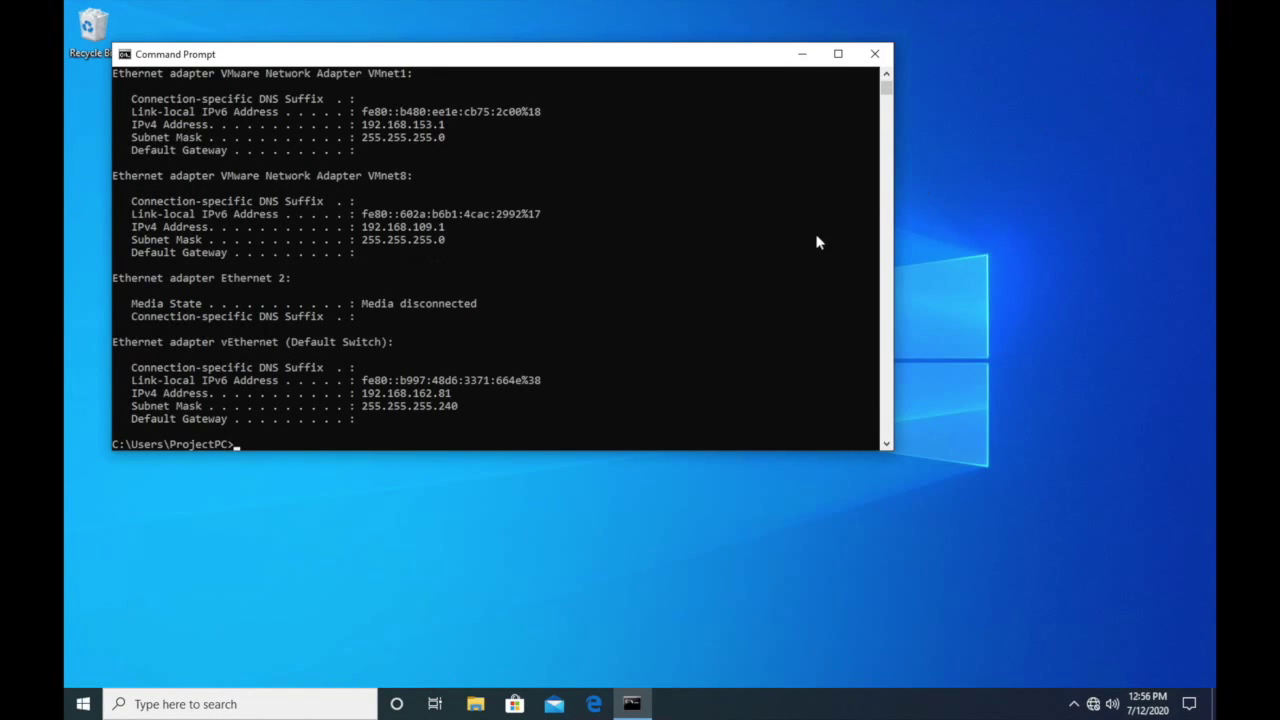
# - Scroll the ipconfig output to the PPP adapter HomeFortigate section showing IPv4 10.0.0.11
pyautogui.scroll(-2, 886, 444)
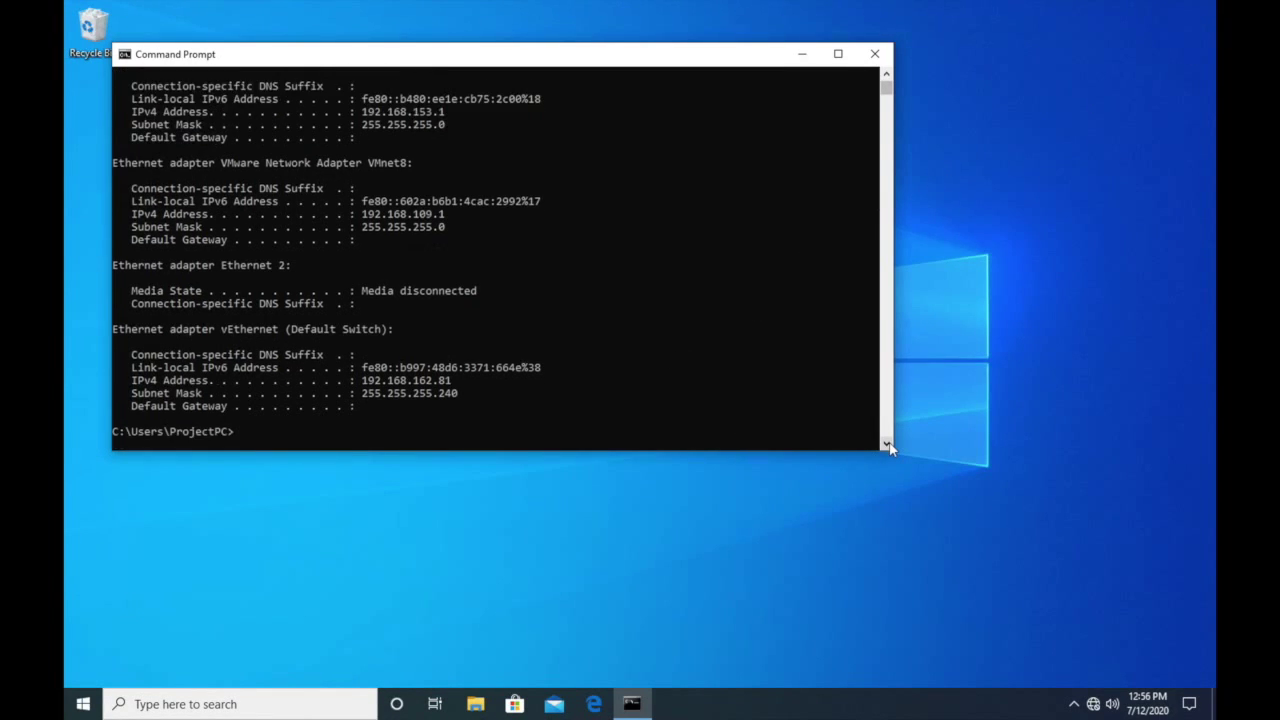
pyautogui.click(886, 74)
pyautogui.scroll(4, 886, 80)
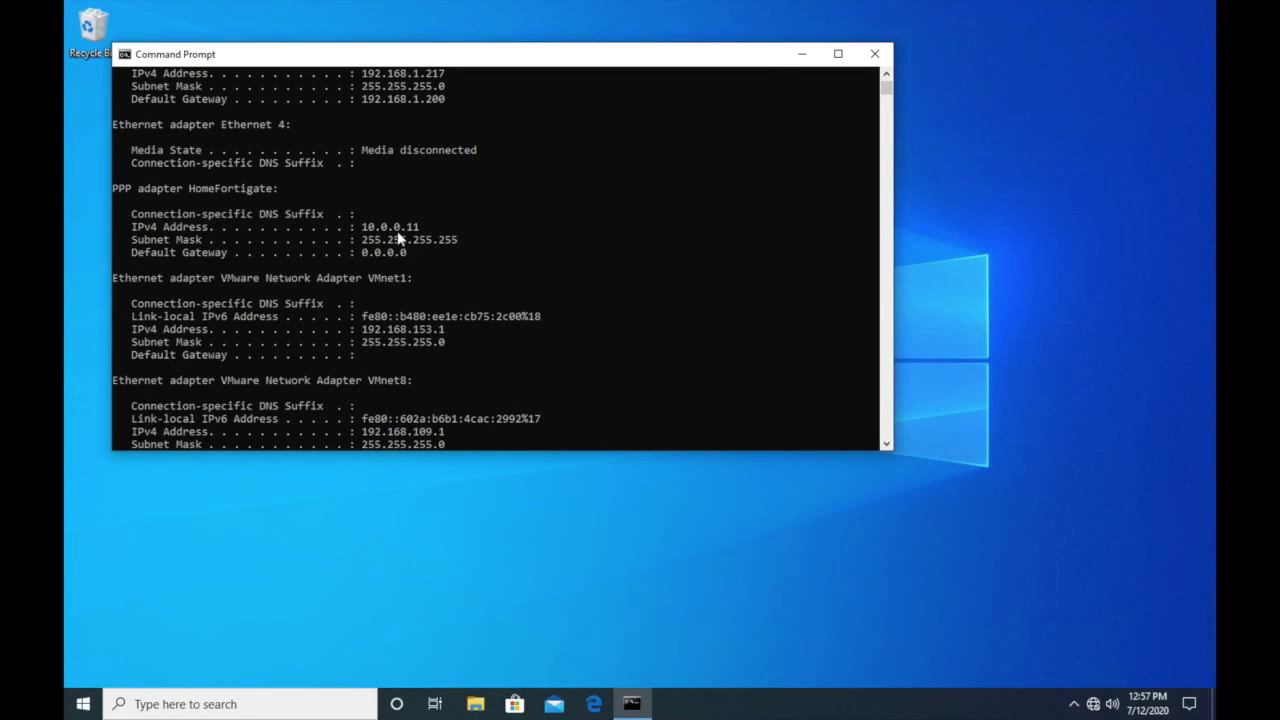
pyautogui.scroll(-4, 391, 265)
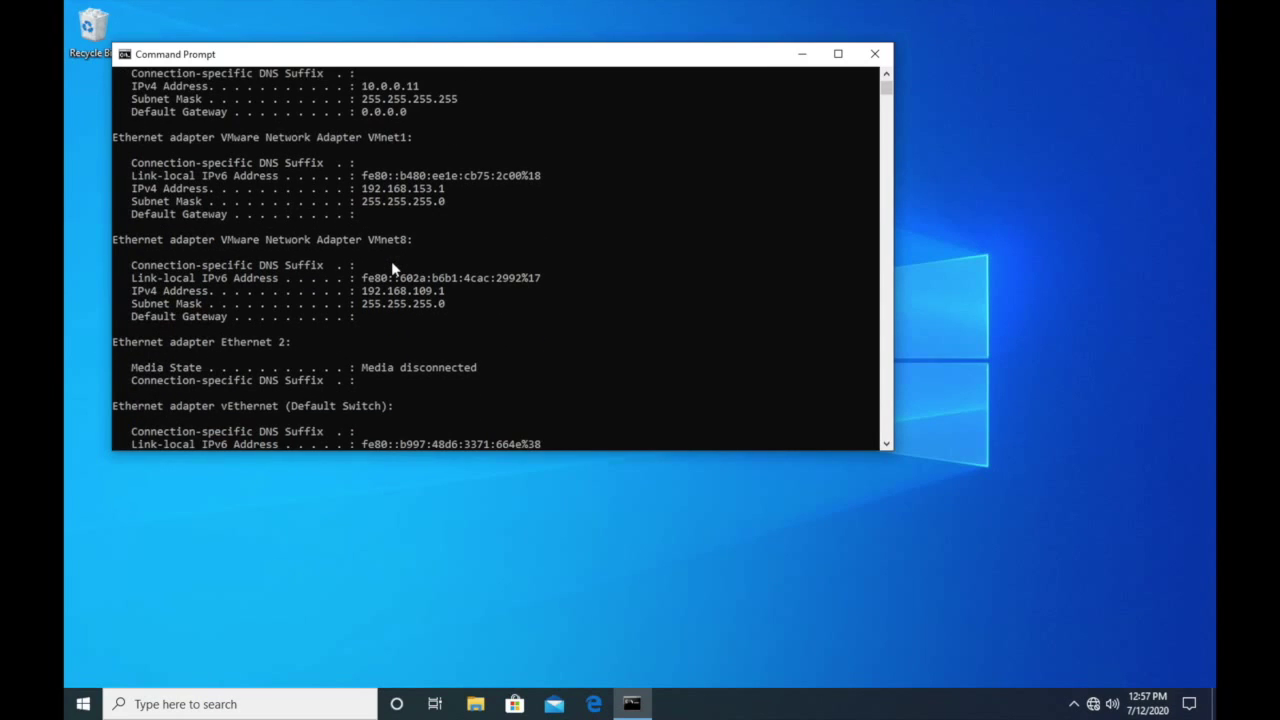
pyautogui.scroll(-3, 393, 268)
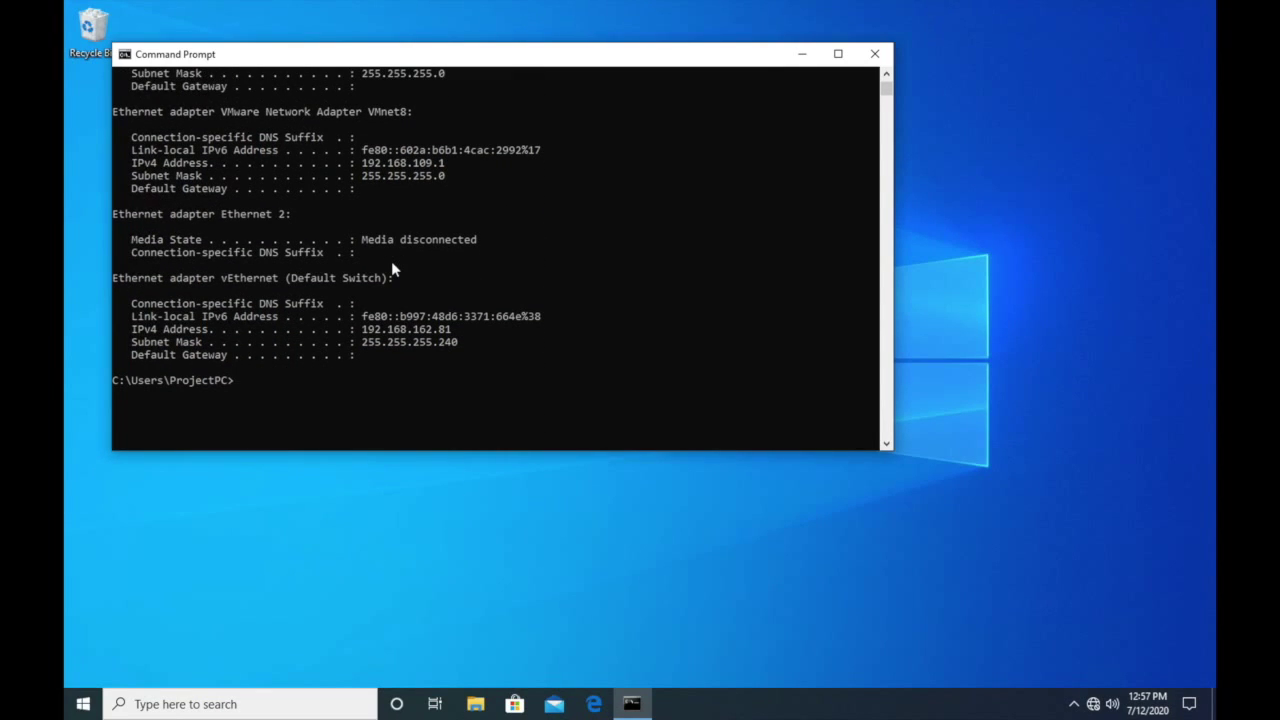
pyautogui.click(229, 330)
pyautogui.click(263, 369)
# - Ping the FortiWiFi at 192.168.1.200 from Command Prompt over the tunnel
pyautogui.press('Escape')
pyautogui.write('ping 192.168.1.200')
pyautogui.press('Return')
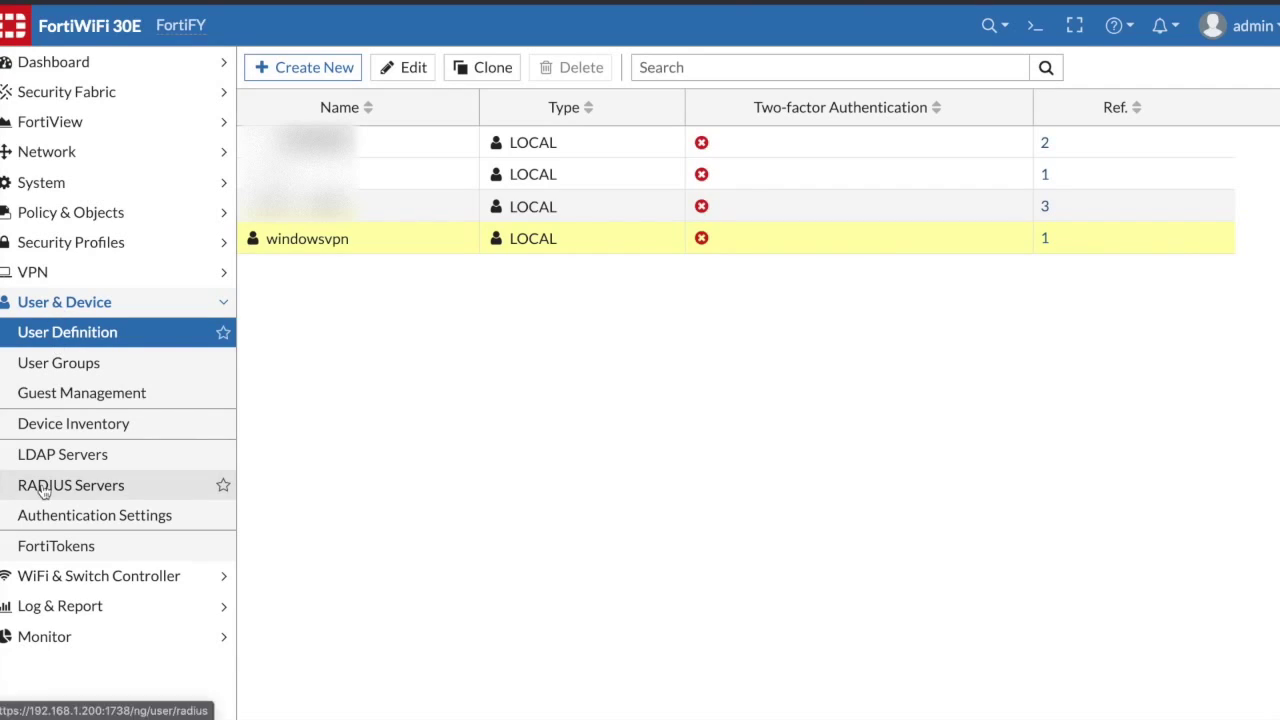
# - Open IPsec Monitor and expand the Dialup - Windows tunnel to show WindowsNative_0 from 192.168.1.217
pyautogui.click(45, 636)
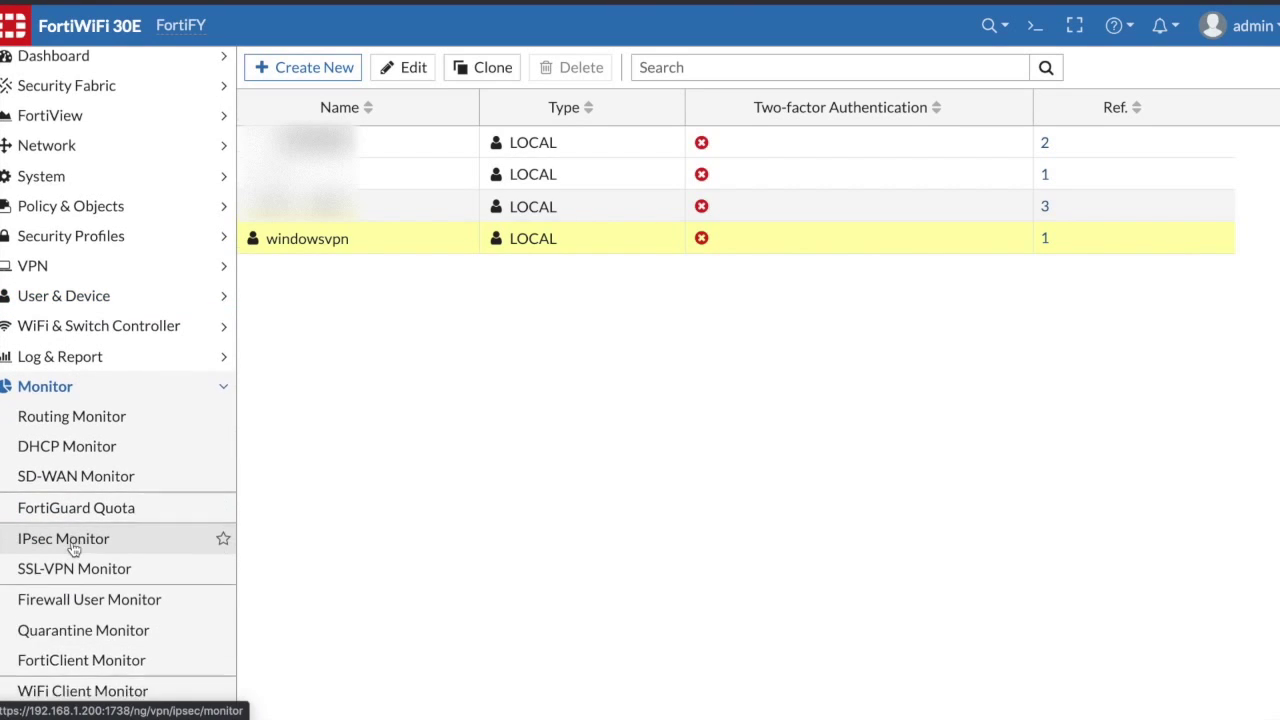
pyautogui.scroll(-1, 73, 549)
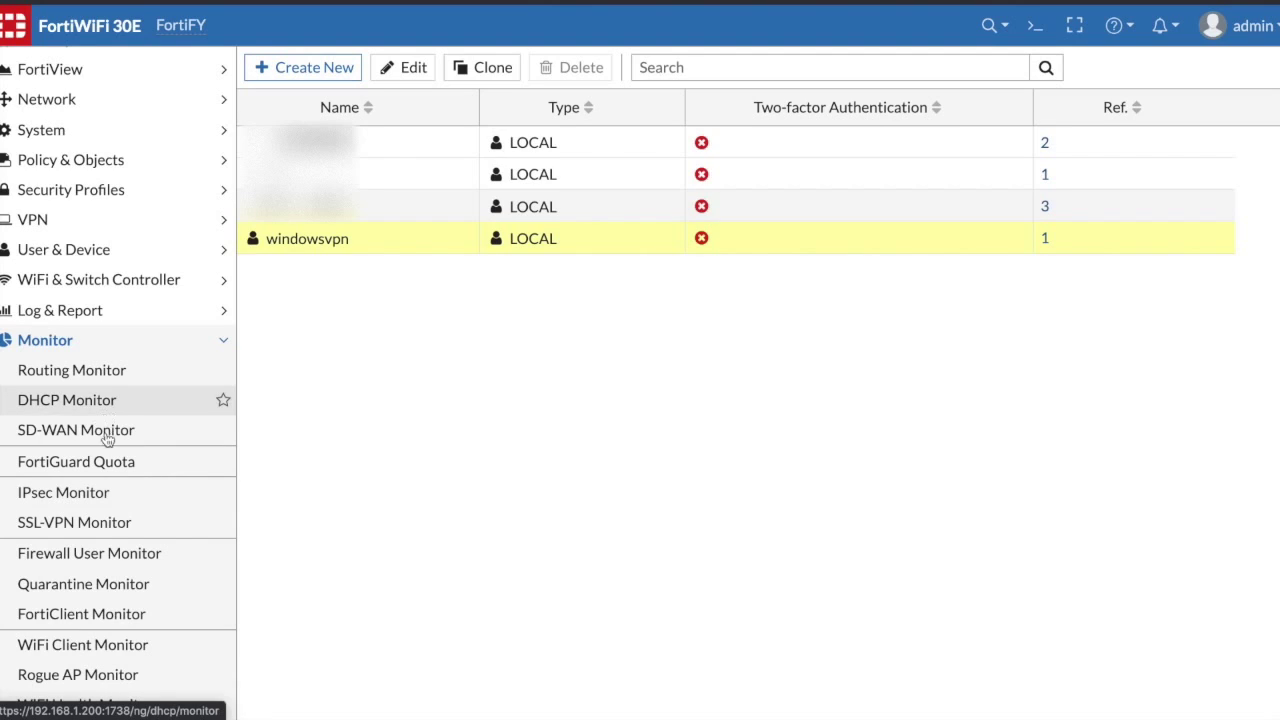
pyautogui.click(100, 492)
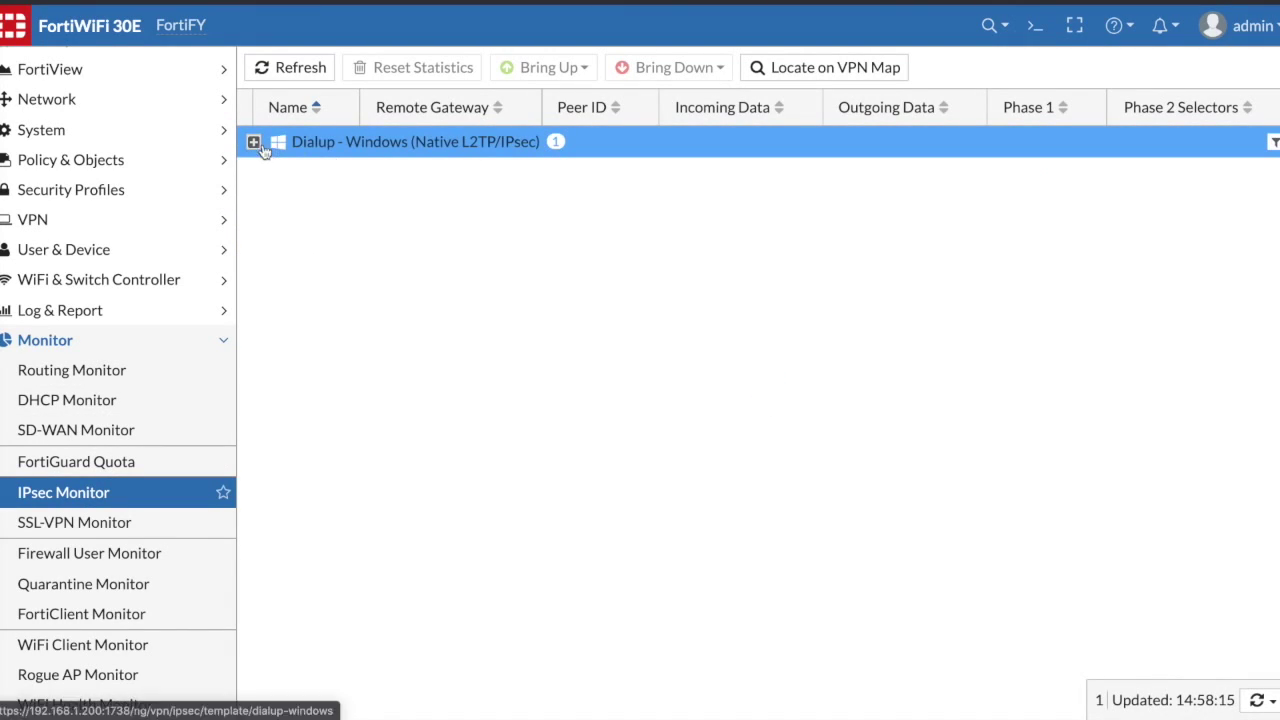
pyautogui.click(254, 142)
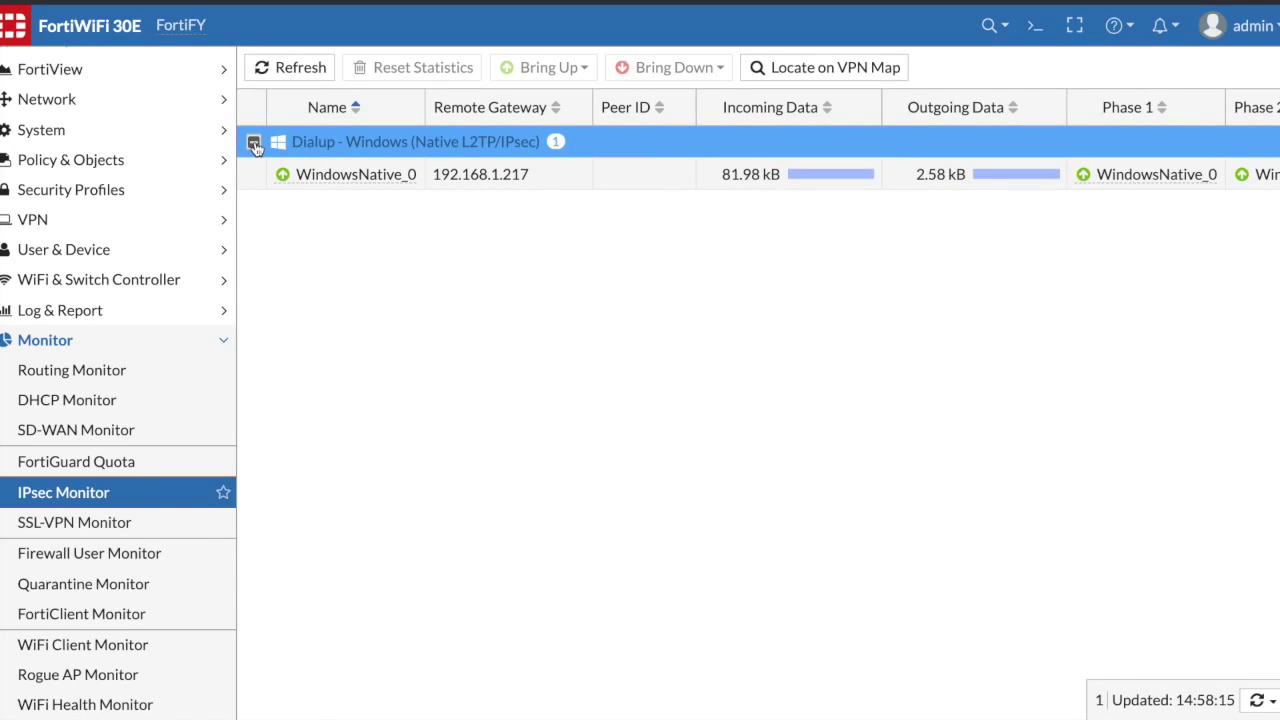